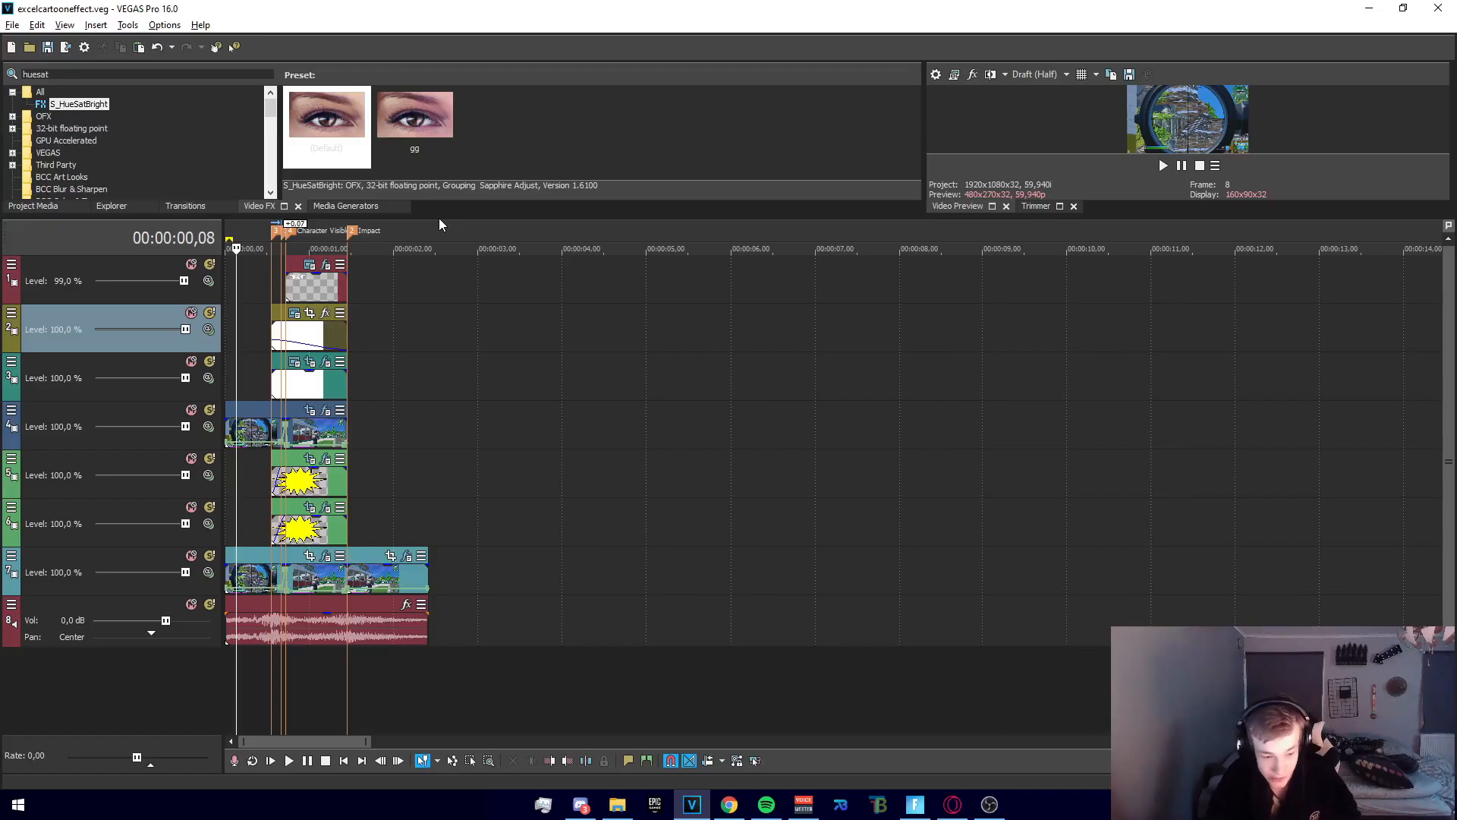
Enlarge the video preview area above the timeline and view the frames at and just before the Border marker
{"action": "left_click_drag", "start_coordinate": [493, 219], "coordinate": [526, 331]}
{"action": "scroll", "coordinate": [615, 478], "scroll_direction": "up", "scroll_amount": 4}
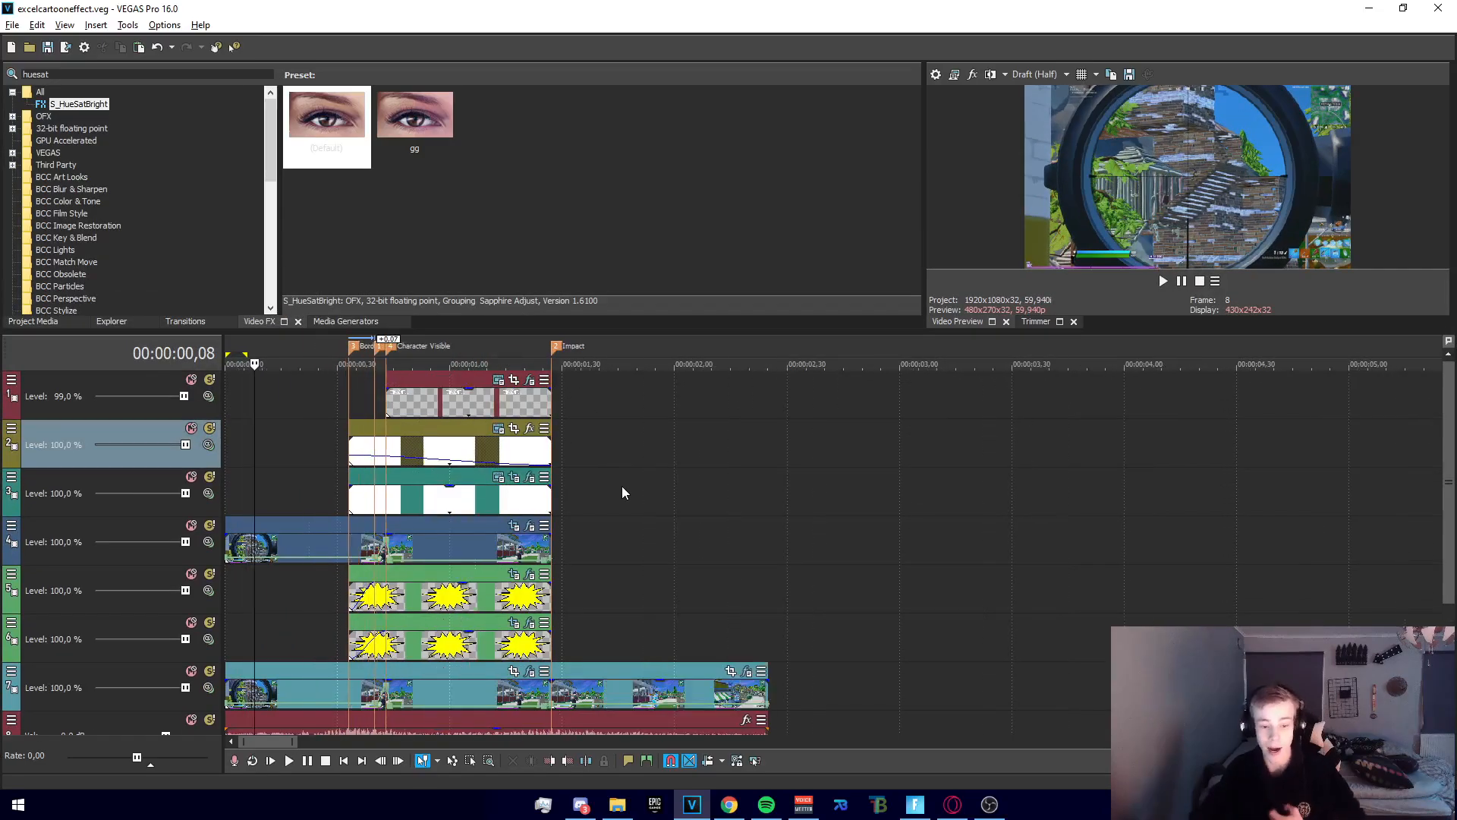
{"action": "left_click", "coordinate": [348, 413]}
{"action": "scroll", "coordinate": [348, 413], "scroll_direction": "up", "scroll_amount": 3}
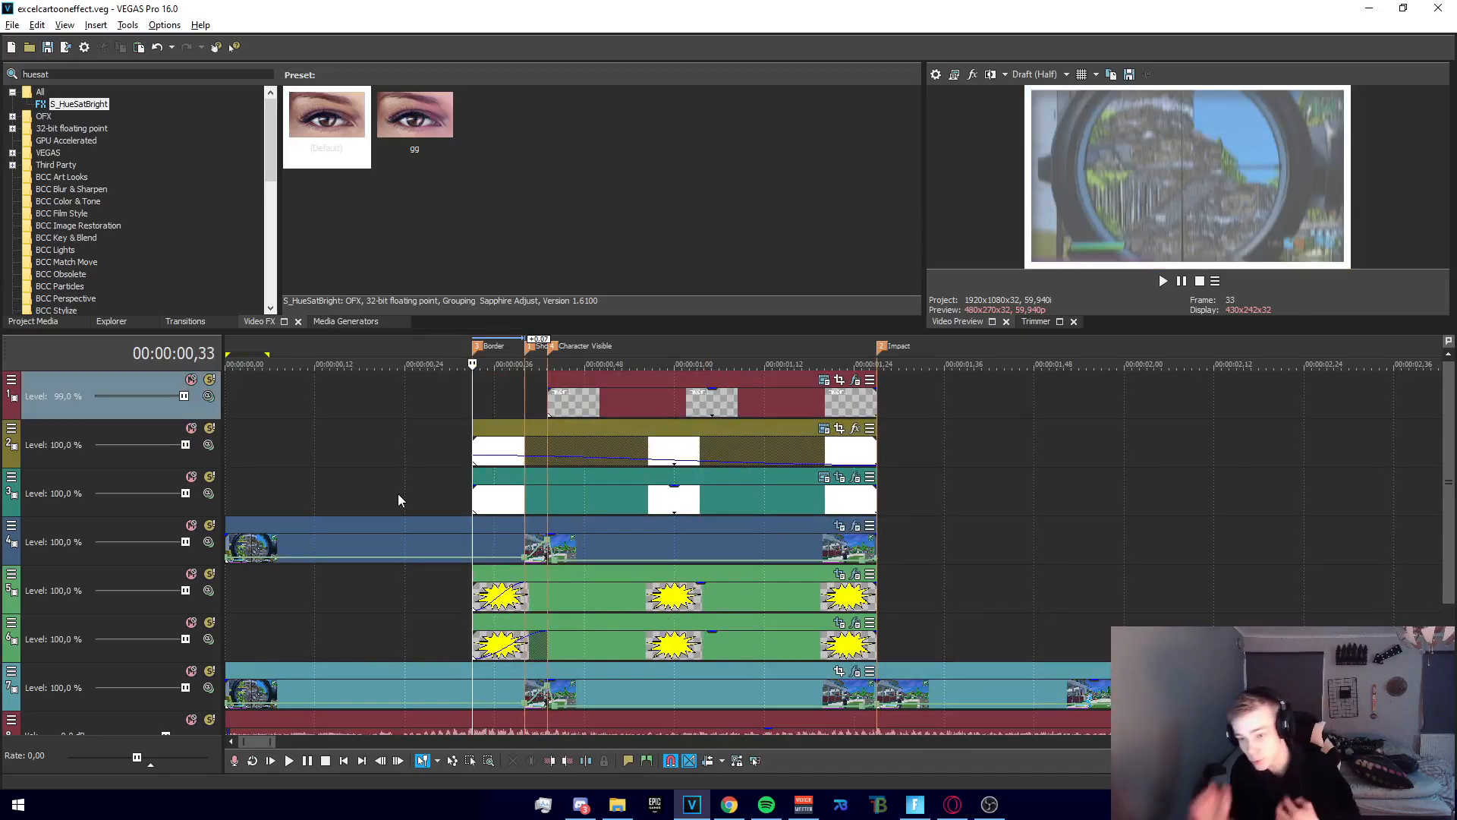
{"action": "left_click", "coordinate": [443, 498]}
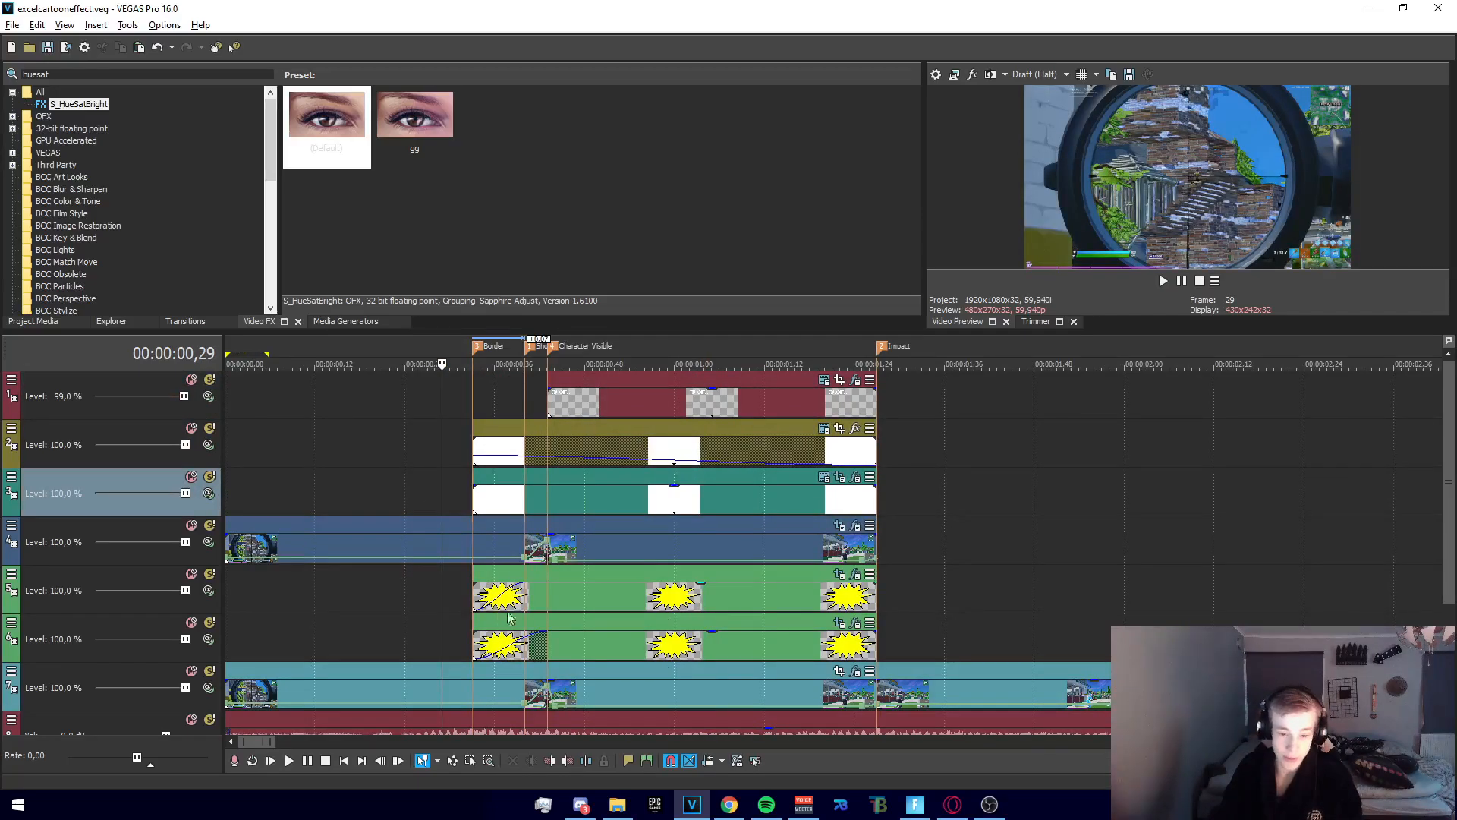
Check the frames at the Shoot, Impact and Character Visible markers, and a frame midway through the starburst clips
{"action": "scroll", "coordinate": [494, 562], "scroll_direction": "up", "scroll_amount": 3}
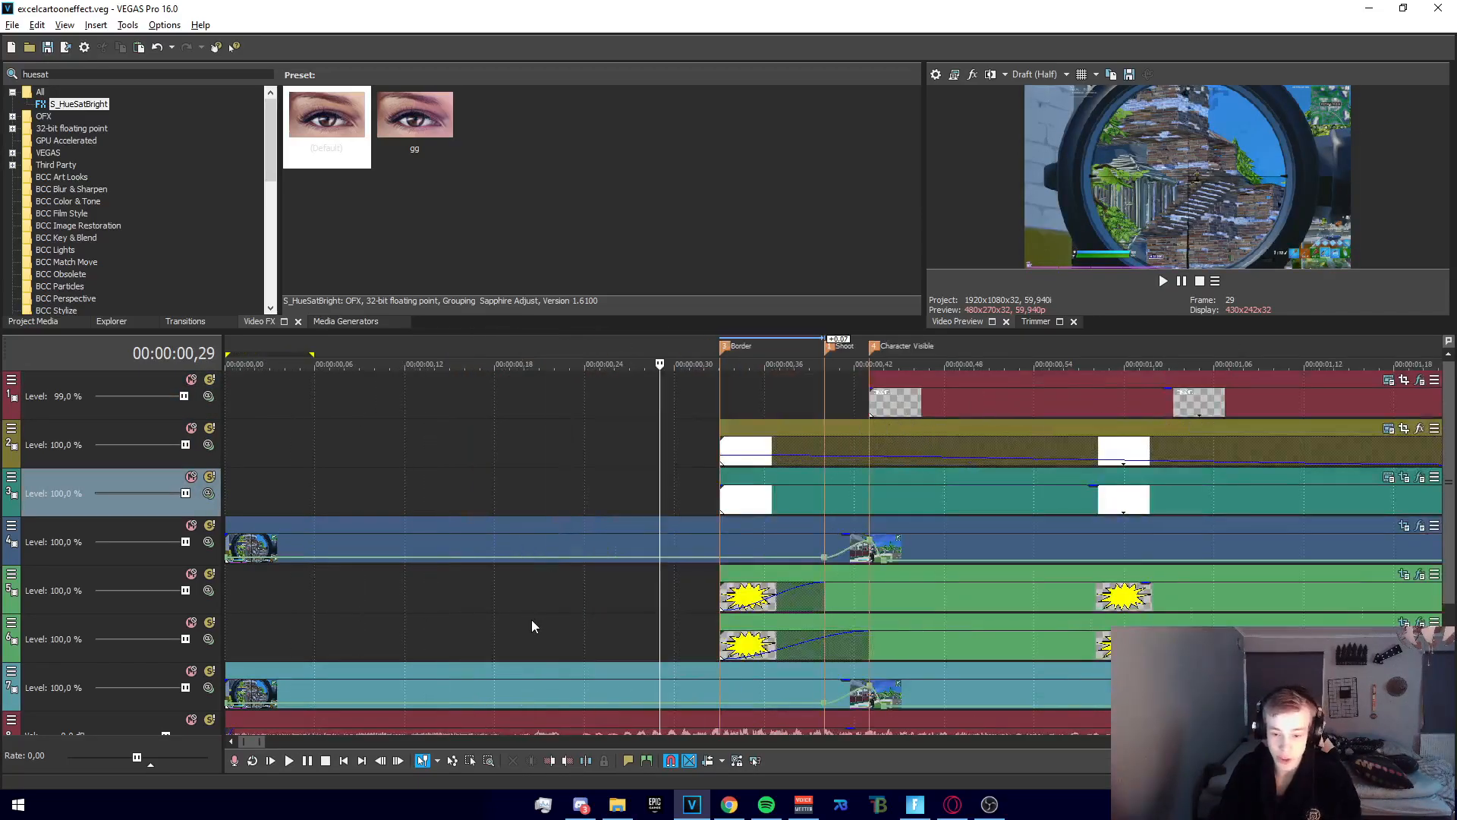
{"action": "left_click", "coordinate": [823, 407]}
{"action": "scroll", "coordinate": [689, 599], "scroll_direction": "down", "scroll_amount": 2}
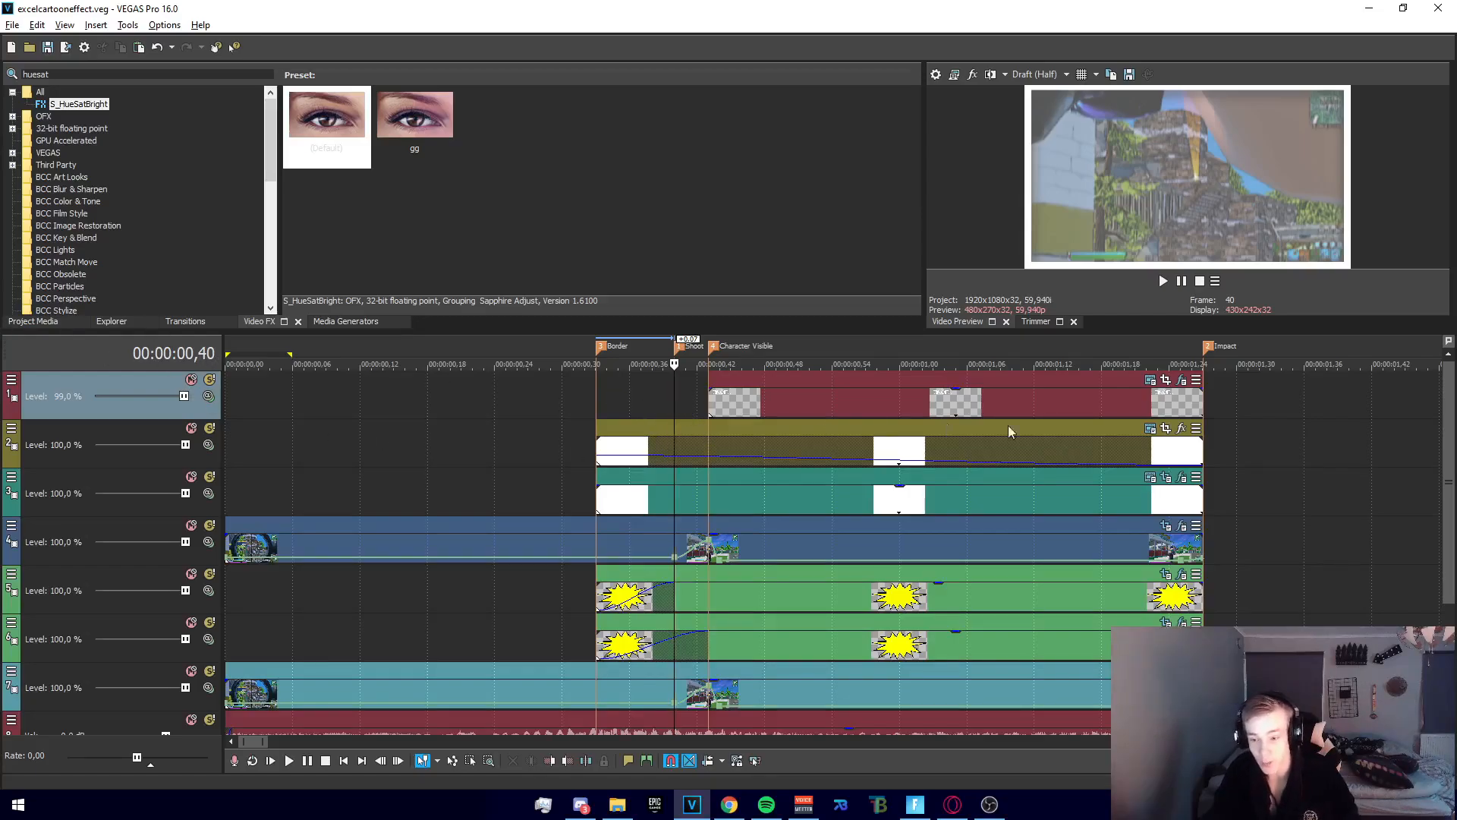
{"action": "left_click", "coordinate": [1201, 404]}
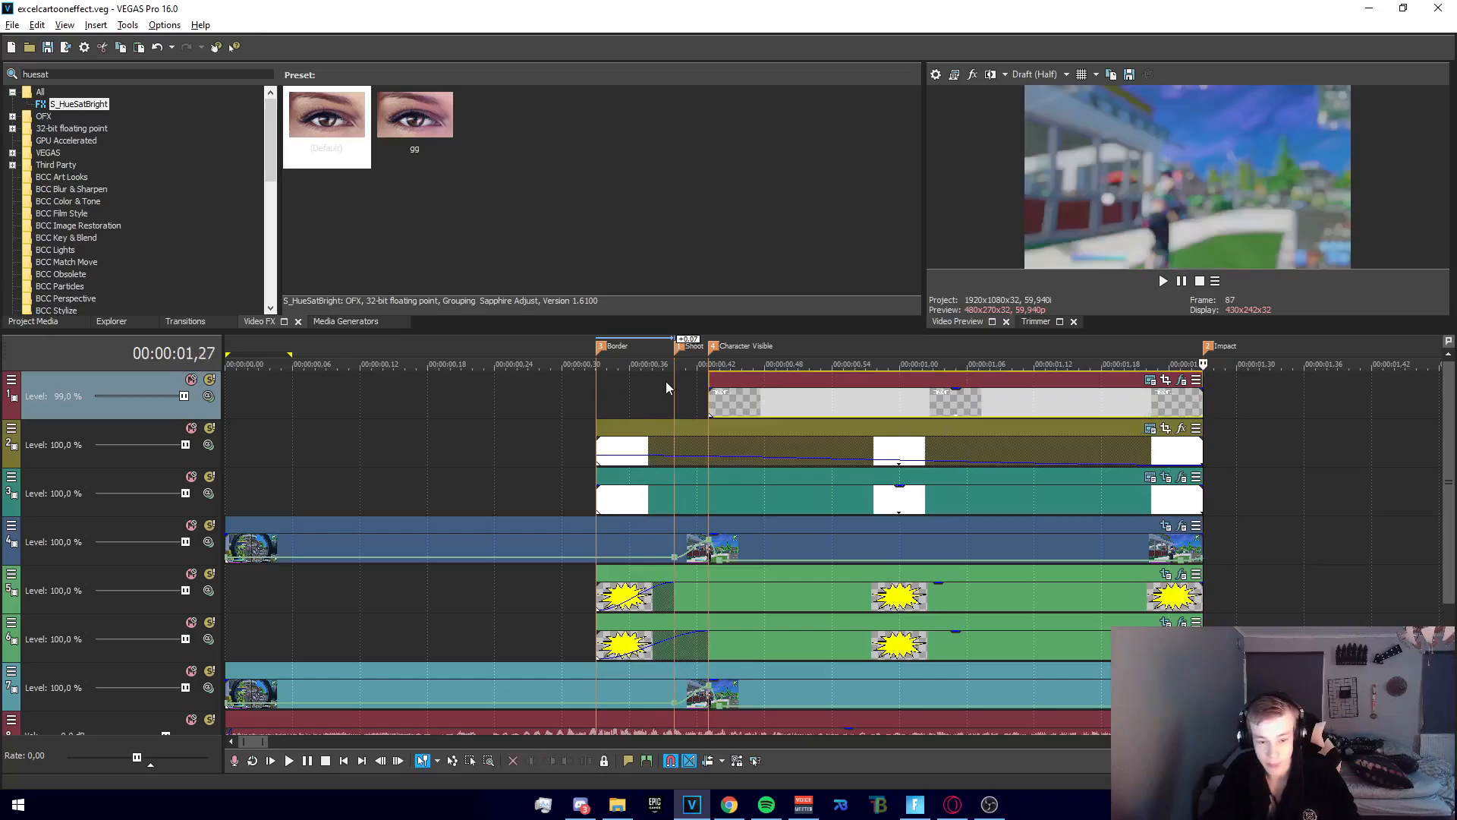
{"action": "left_click", "coordinate": [675, 395]}
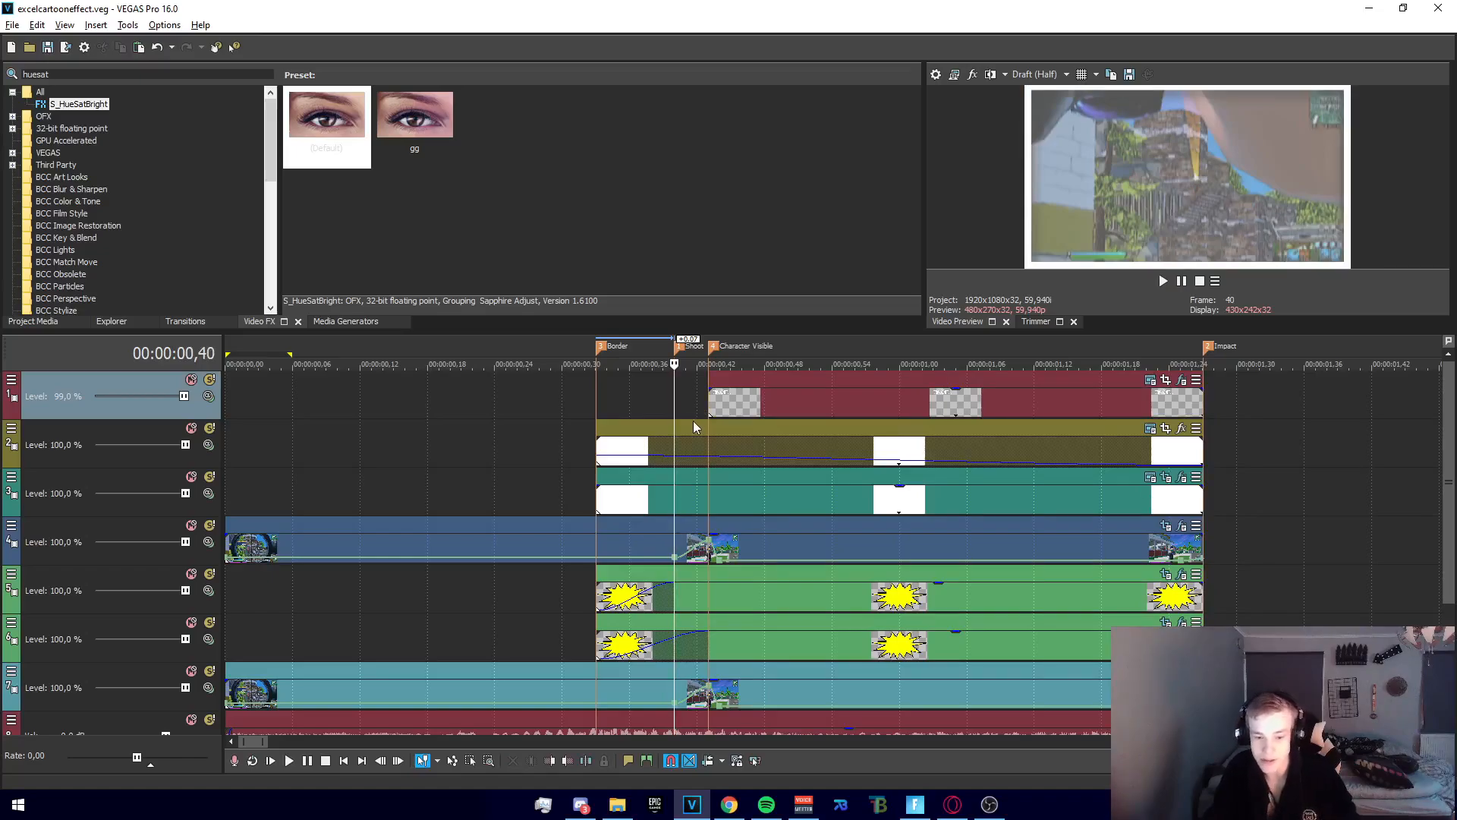
{"action": "left_click", "coordinate": [710, 399]}
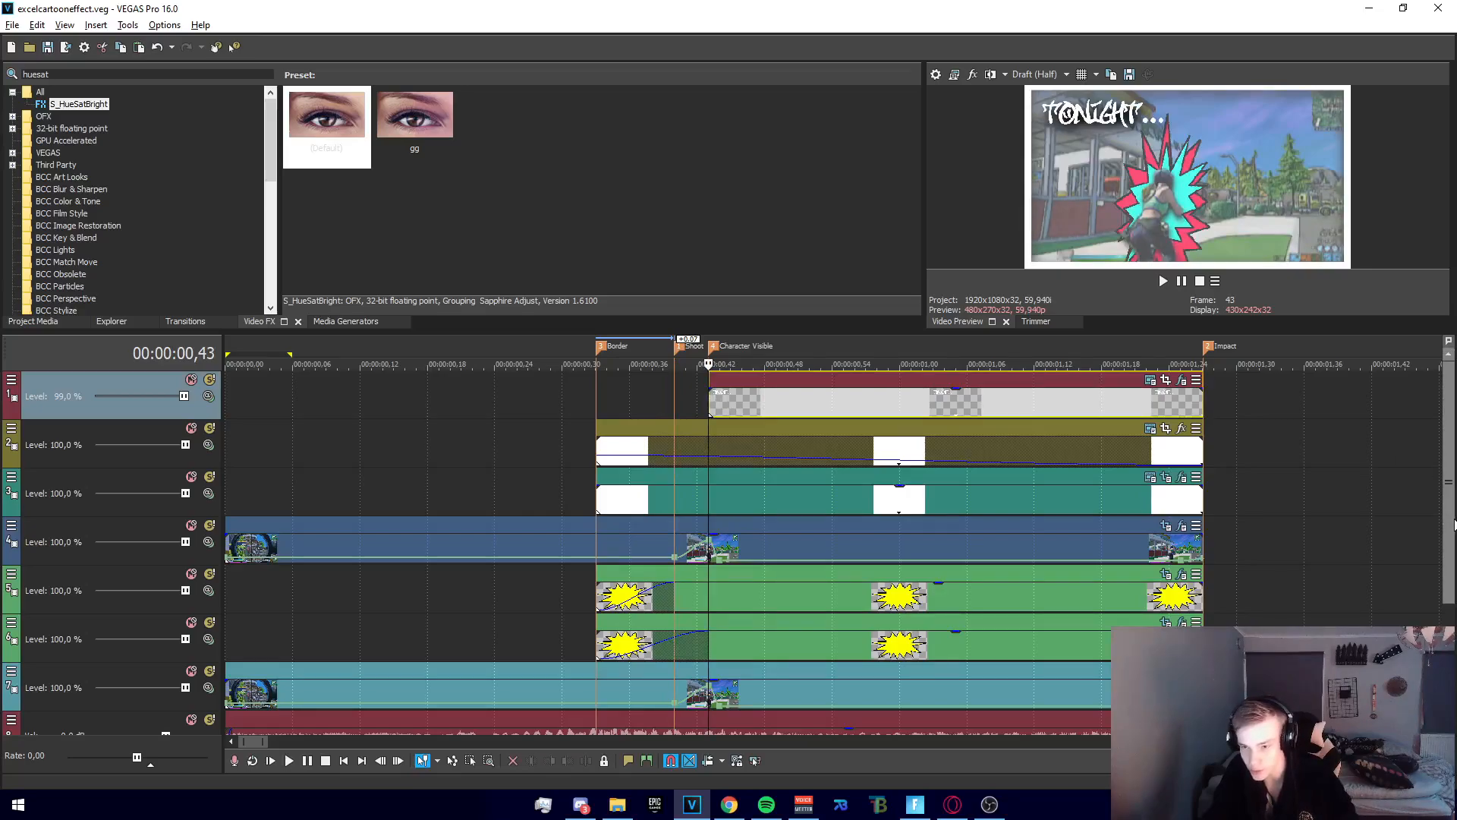
{"action": "scroll", "coordinate": [1445, 501], "scroll_direction": "down", "scroll_amount": 1}
{"action": "left_click", "coordinate": [712, 545]}
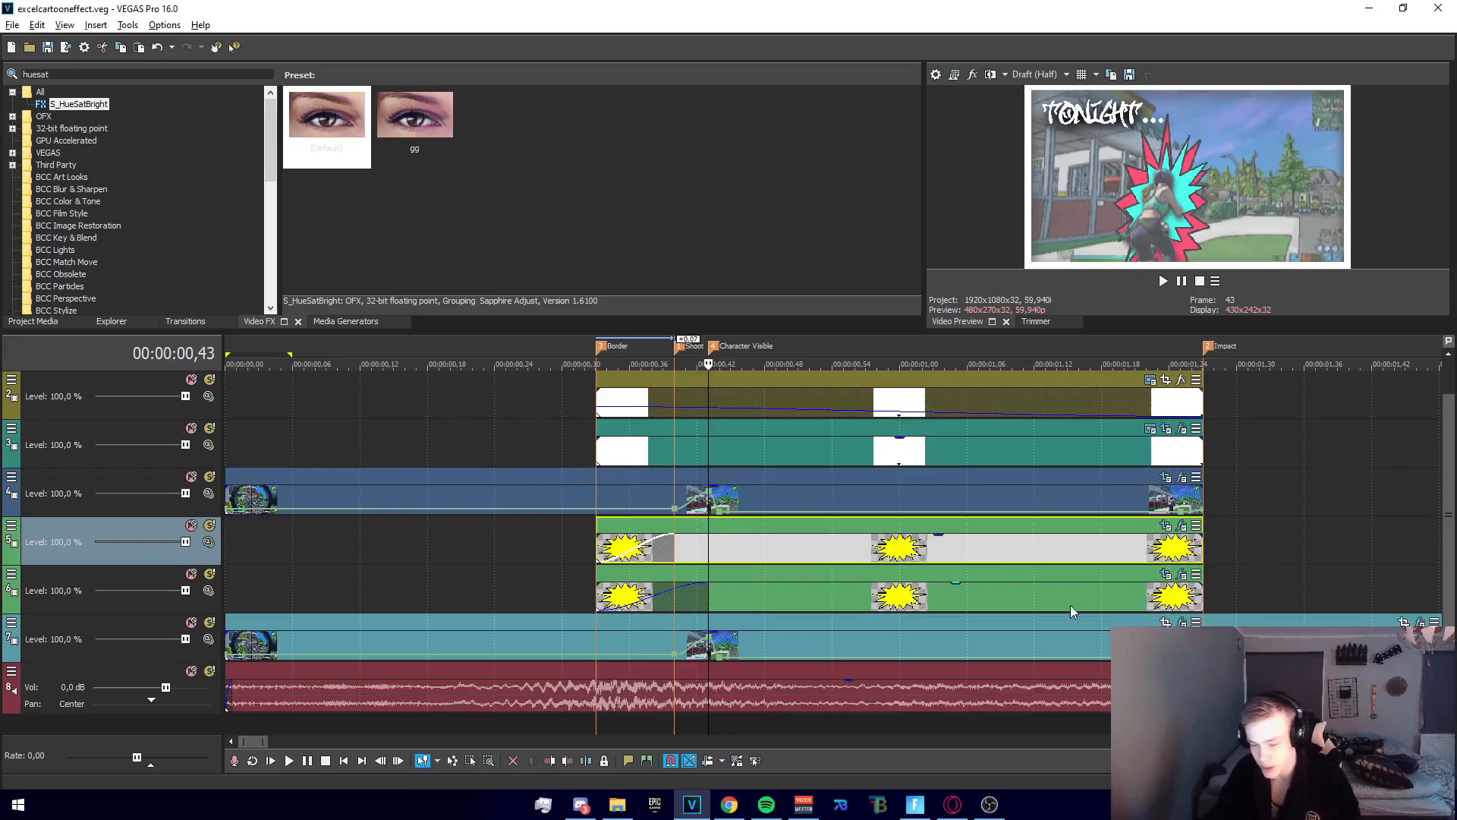
{"action": "left_click", "coordinate": [1043, 586]}
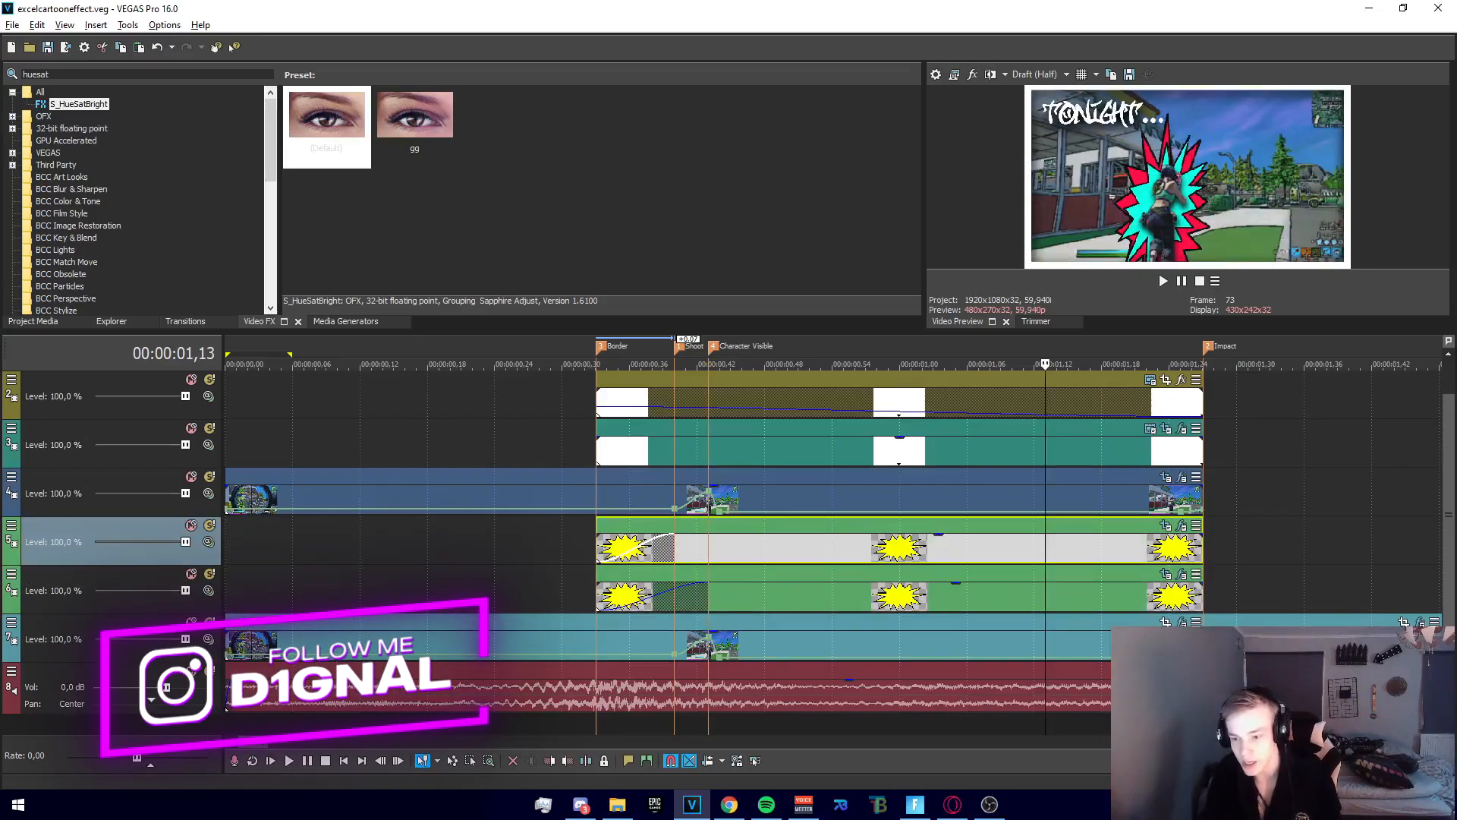
Examine the velocity envelope points of the gameplay clip on track 4 at the Shoot and Character Visible markers
{"action": "scroll", "coordinate": [1446, 534], "scroll_direction": "up", "scroll_amount": 1}
{"action": "scroll", "coordinate": [973, 517], "scroll_direction": "down", "scroll_amount": 2}
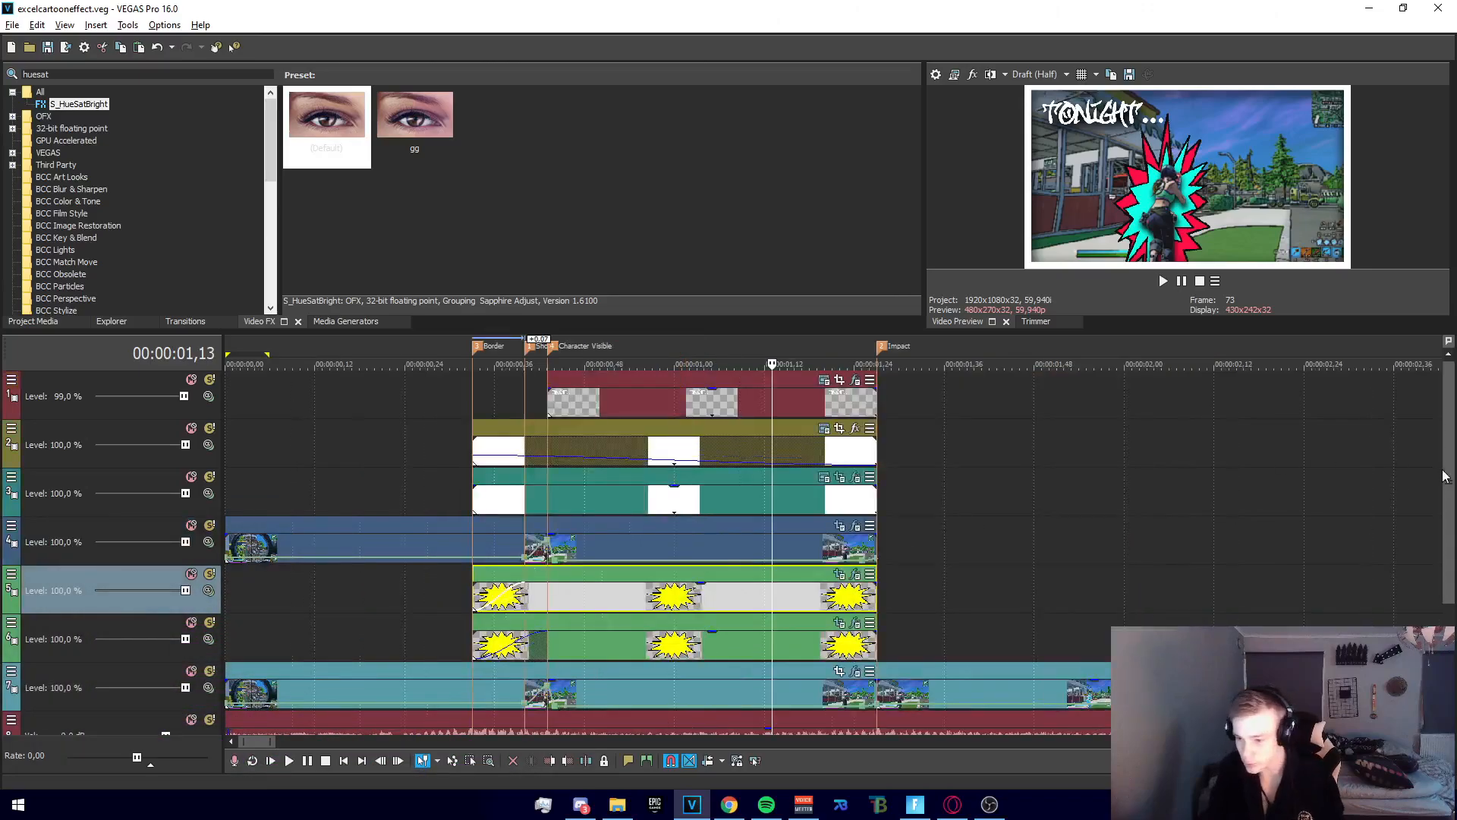
{"action": "scroll", "coordinate": [1446, 509], "scroll_direction": "down", "scroll_amount": 1}
{"action": "left_click", "coordinate": [548, 507]}
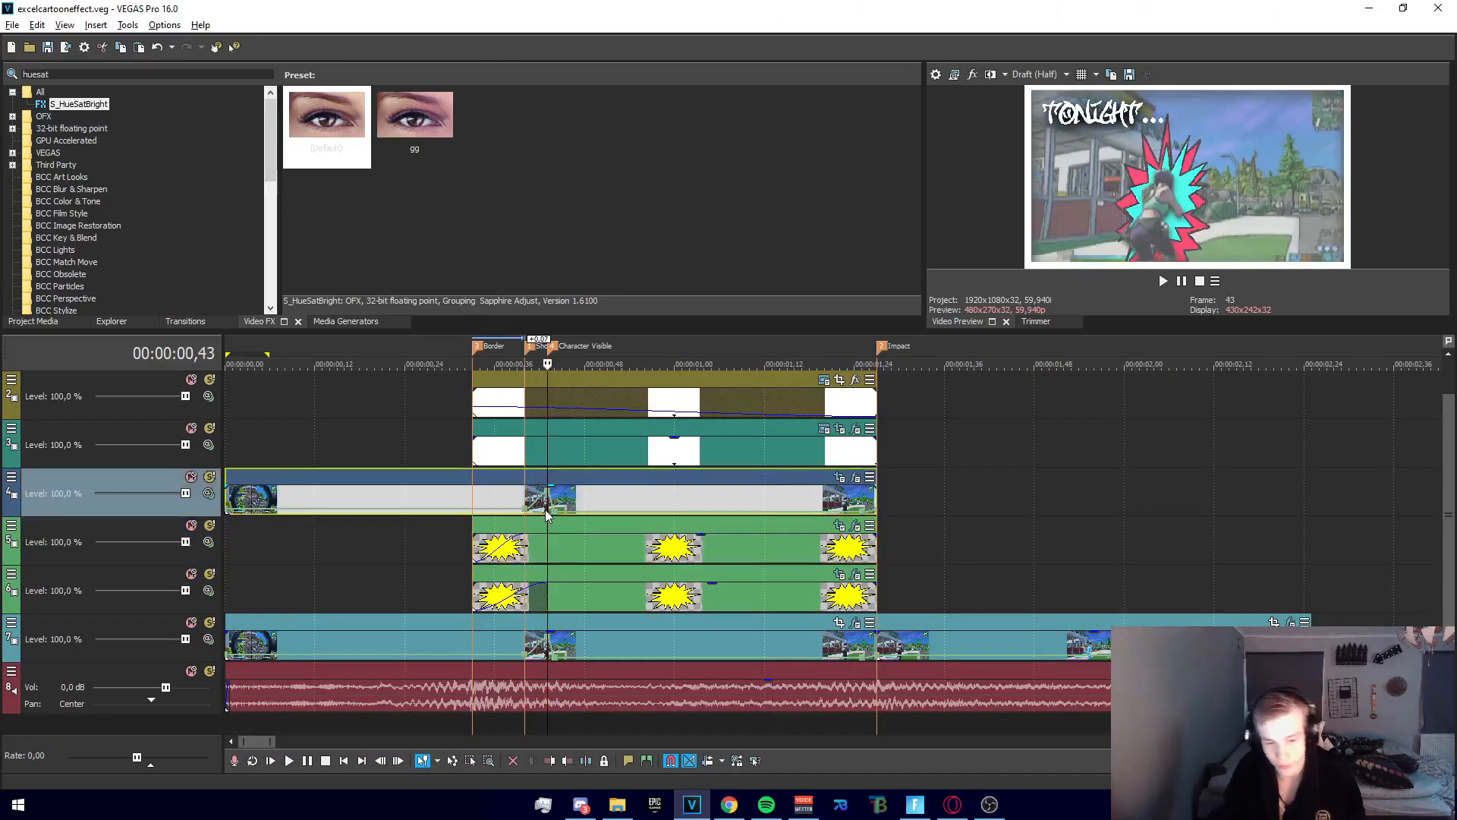
{"action": "scroll", "coordinate": [616, 540], "scroll_direction": "up", "scroll_amount": 2}
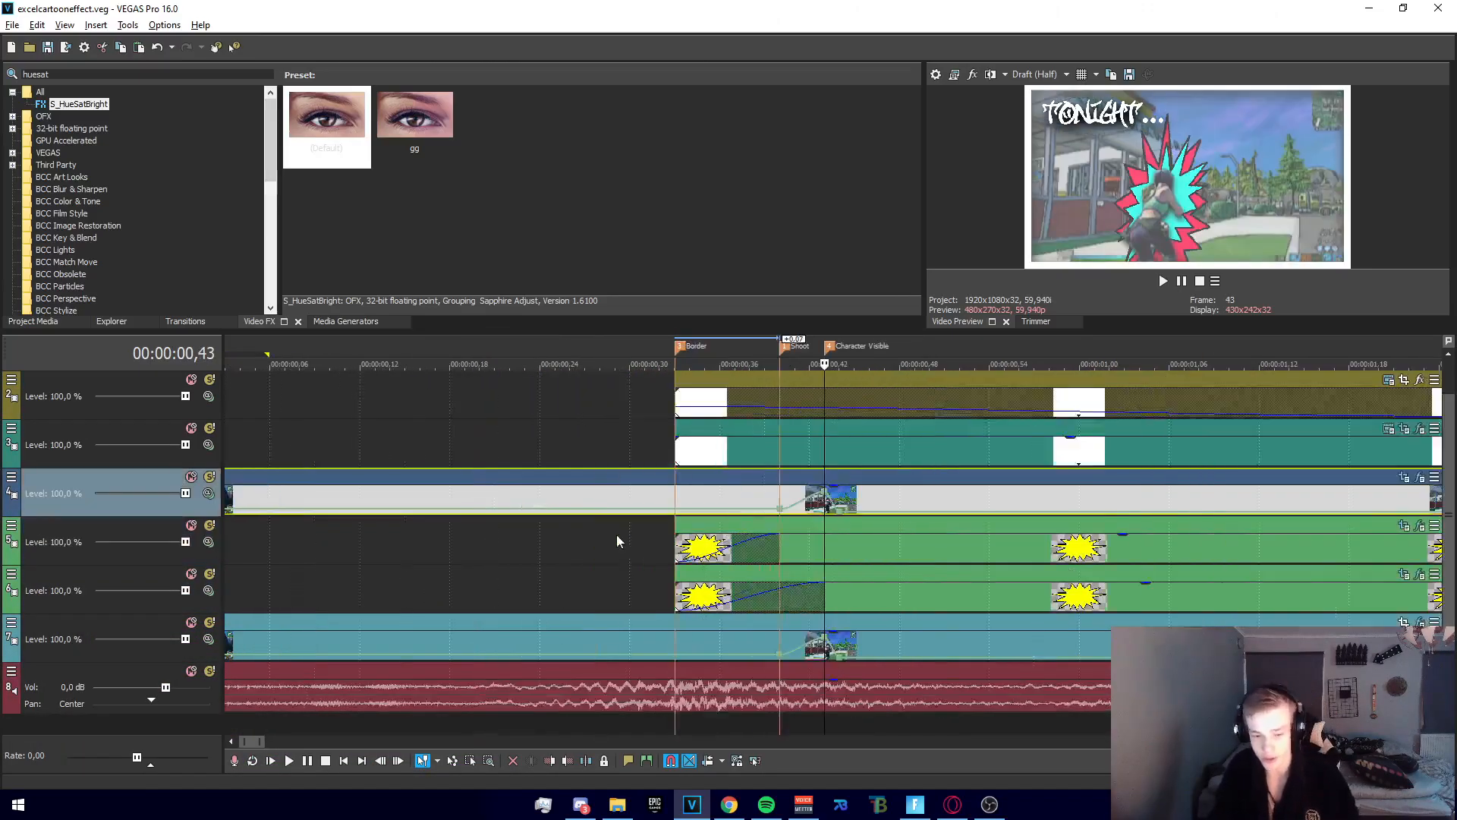
{"action": "left_click", "coordinate": [780, 509]}
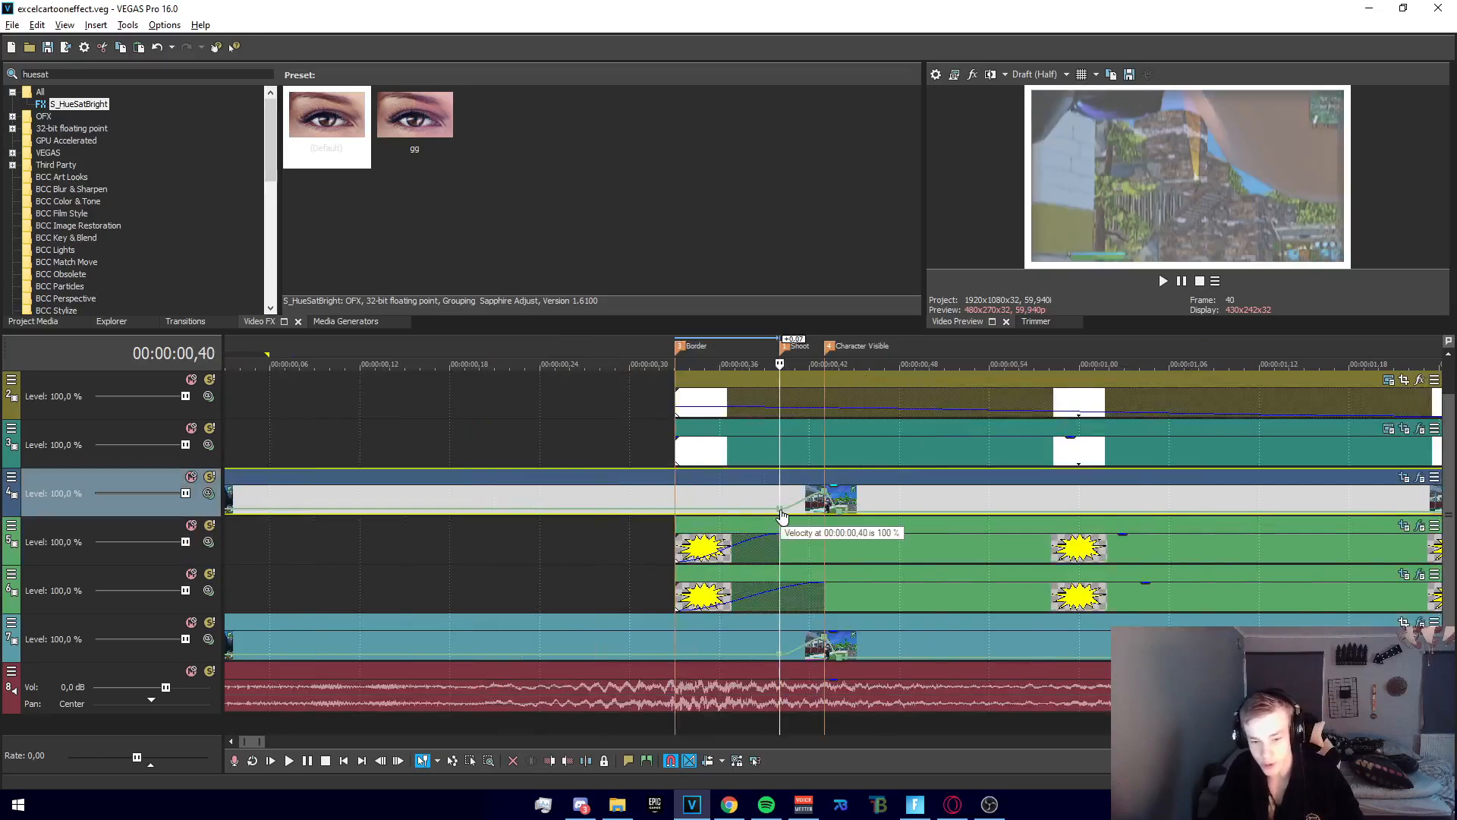
{"action": "left_click", "coordinate": [826, 502]}
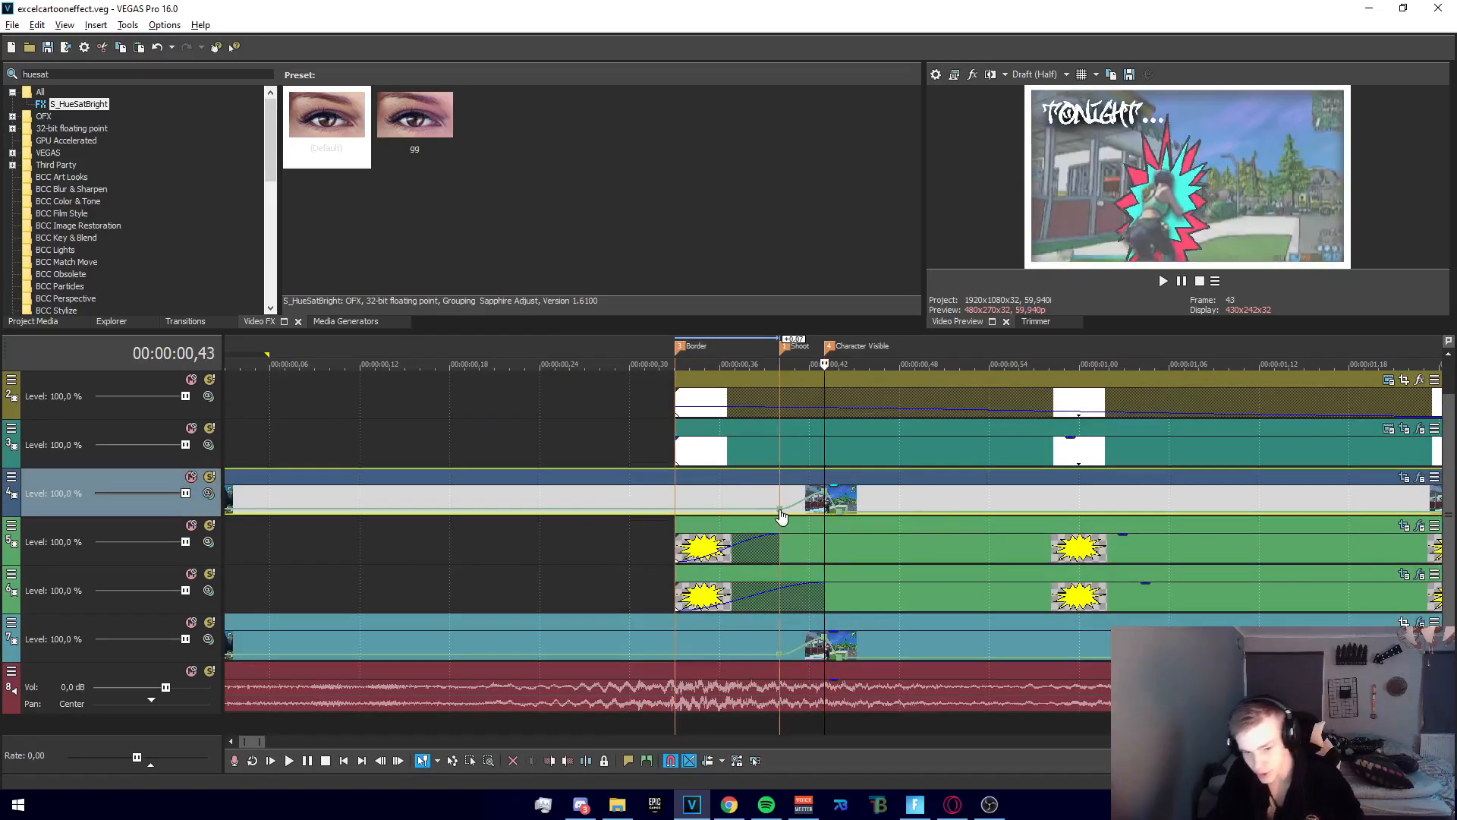
{"action": "scroll", "coordinate": [382, 514], "scroll_direction": "down", "scroll_amount": 4}
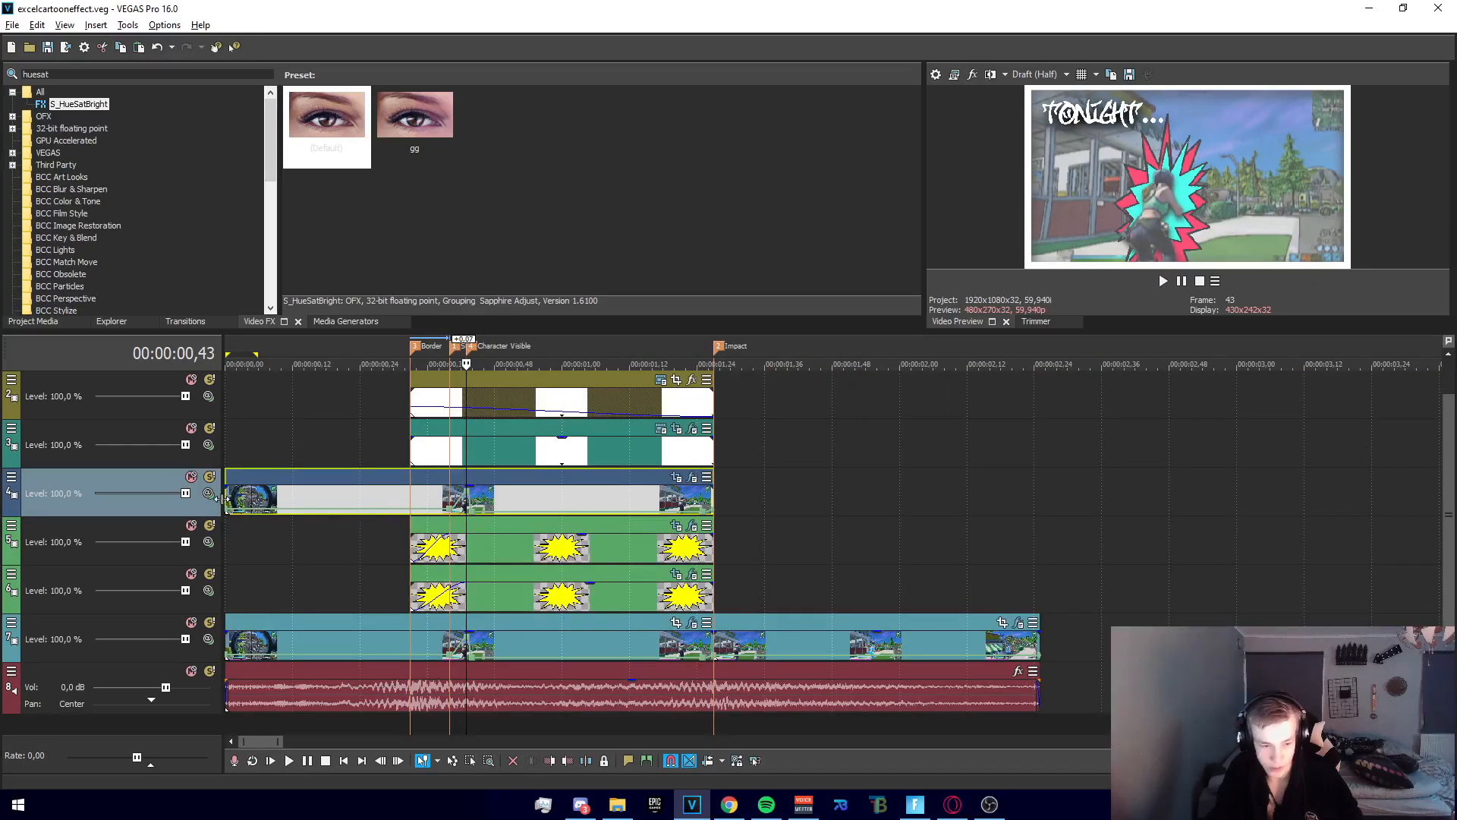
Follow the track 4 velocity envelope from the clip's start to the point just after the Character Visible marker
{"action": "left_click", "coordinate": [244, 499]}
{"action": "left_click", "coordinate": [295, 497]}
{"action": "left_click", "coordinate": [316, 495]}
{"action": "left_click", "coordinate": [345, 494]}
{"action": "left_click", "coordinate": [364, 495]}
{"action": "left_click", "coordinate": [409, 494]}
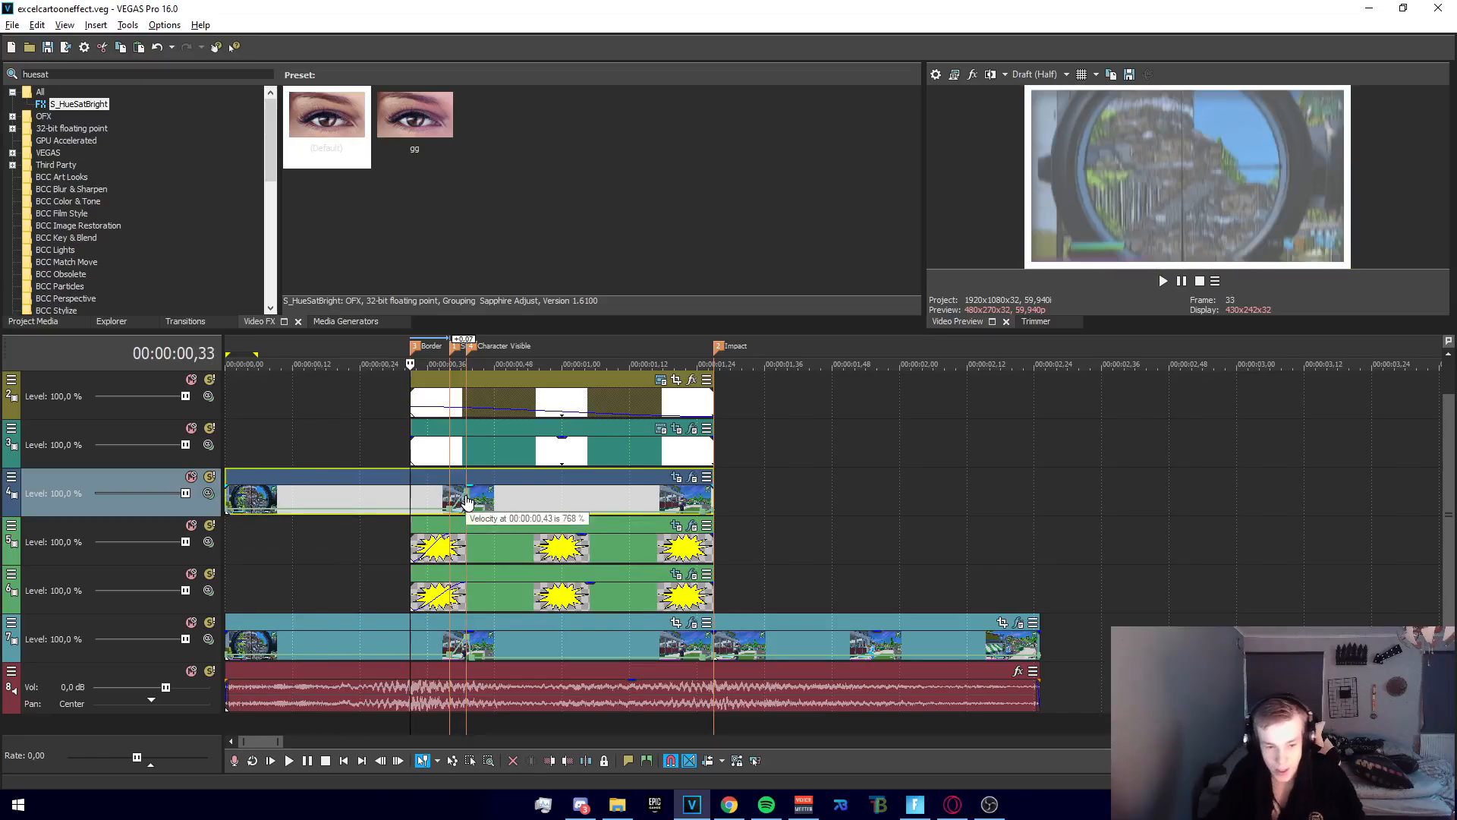
{"action": "left_click", "coordinate": [466, 497]}
{"action": "scroll", "coordinate": [469, 499], "scroll_direction": "up", "scroll_amount": 3}
{"action": "left_click", "coordinate": [675, 503]}
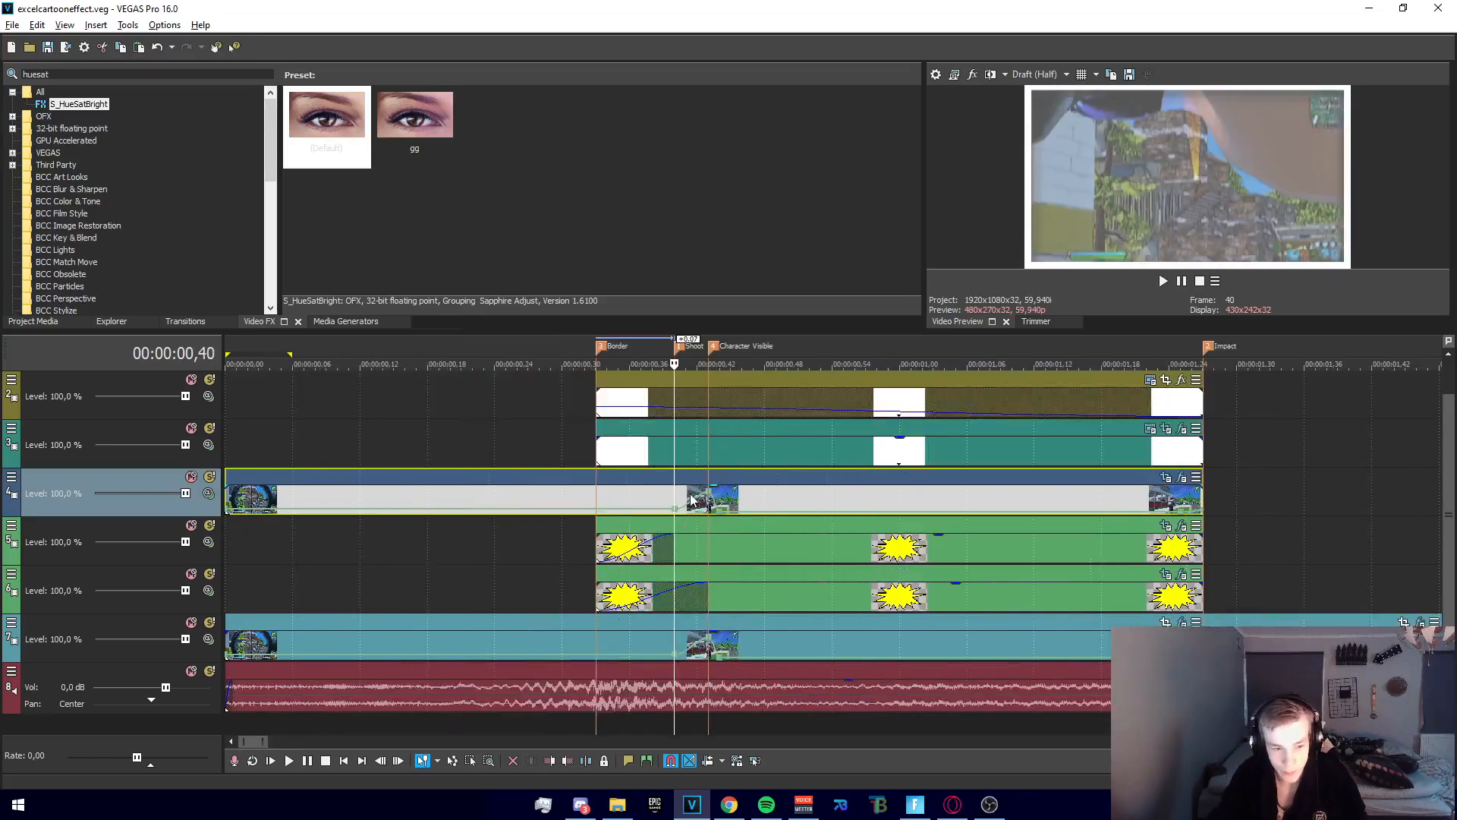
{"action": "left_click", "coordinate": [711, 509]}
{"action": "scroll", "coordinate": [713, 507], "scroll_direction": "up", "scroll_amount": 1}
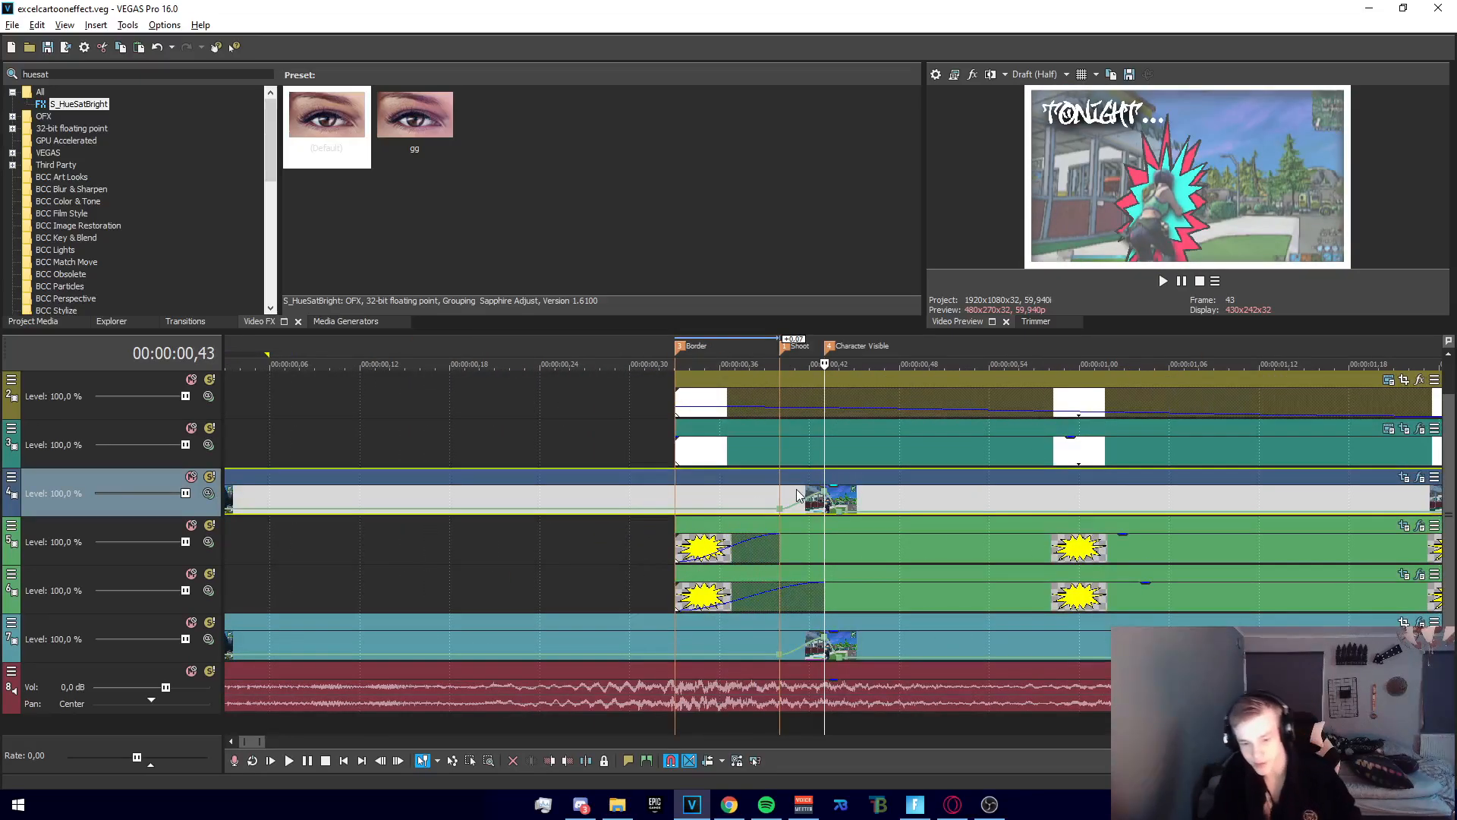
{"action": "mouse_move", "coordinate": [826, 492]}
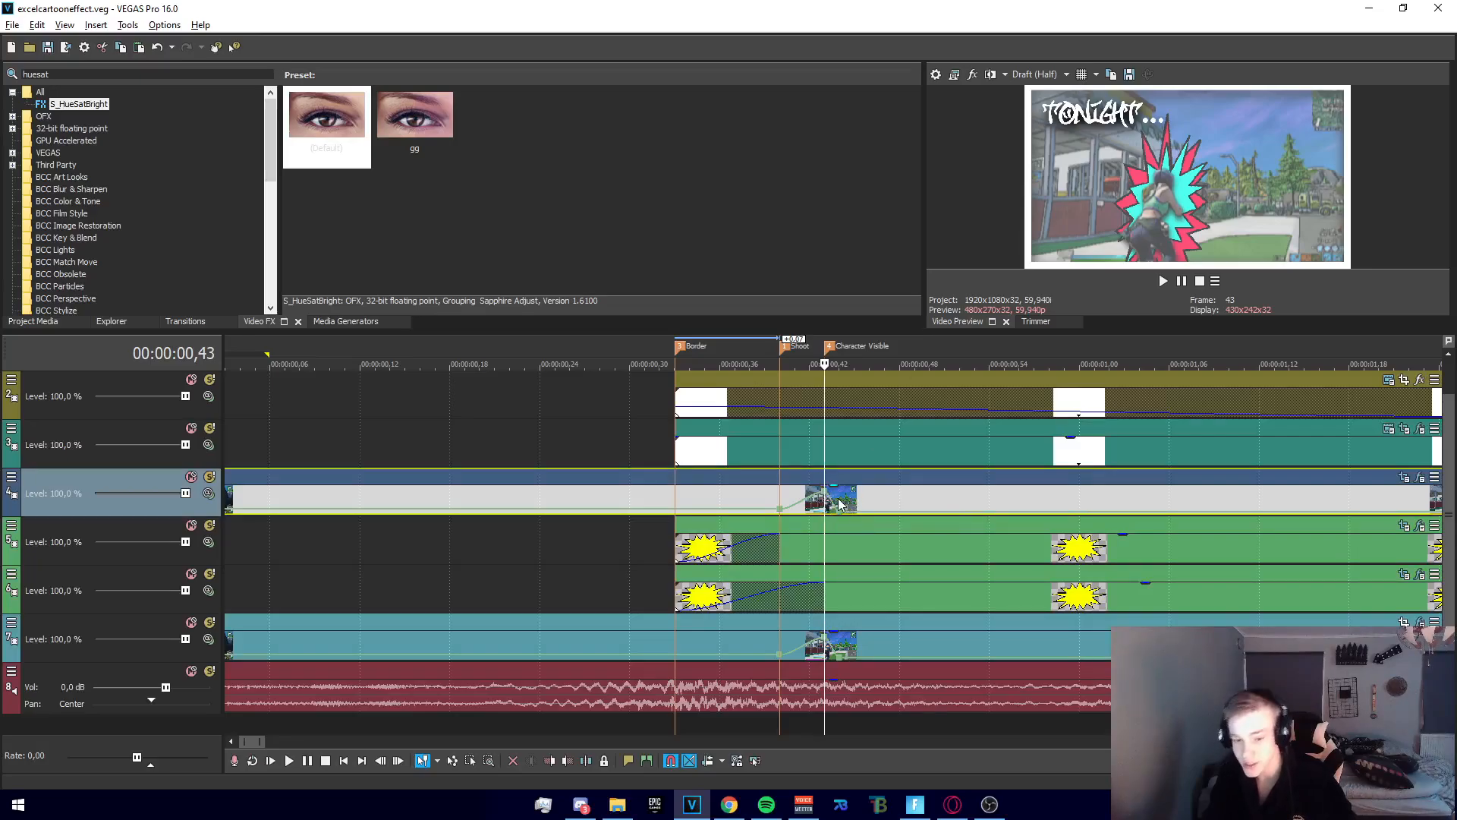
{"action": "left_click", "coordinate": [840, 504]}
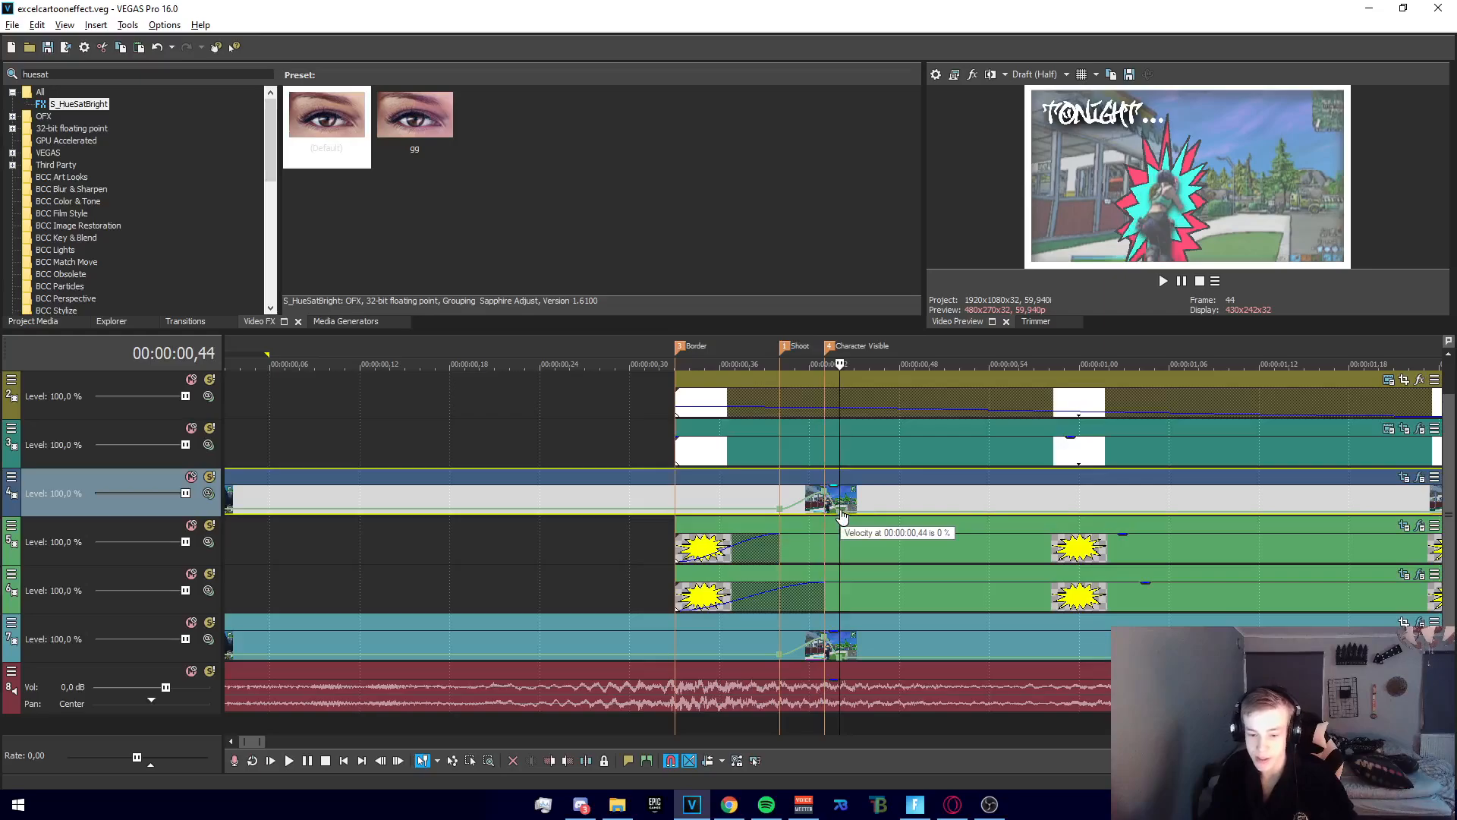
Compare the frames past the Impact marker with the plain gameplay frames before the Border marker
{"action": "scroll", "coordinate": [835, 513], "scroll_direction": "down", "scroll_amount": 2}
{"action": "left_click_drag", "start_coordinate": [554, 563], "coordinate": [1224, 566]}
{"action": "left_click", "coordinate": [1303, 560]}
{"action": "scroll", "coordinate": [1291, 559], "scroll_direction": "down", "scroll_amount": 4}
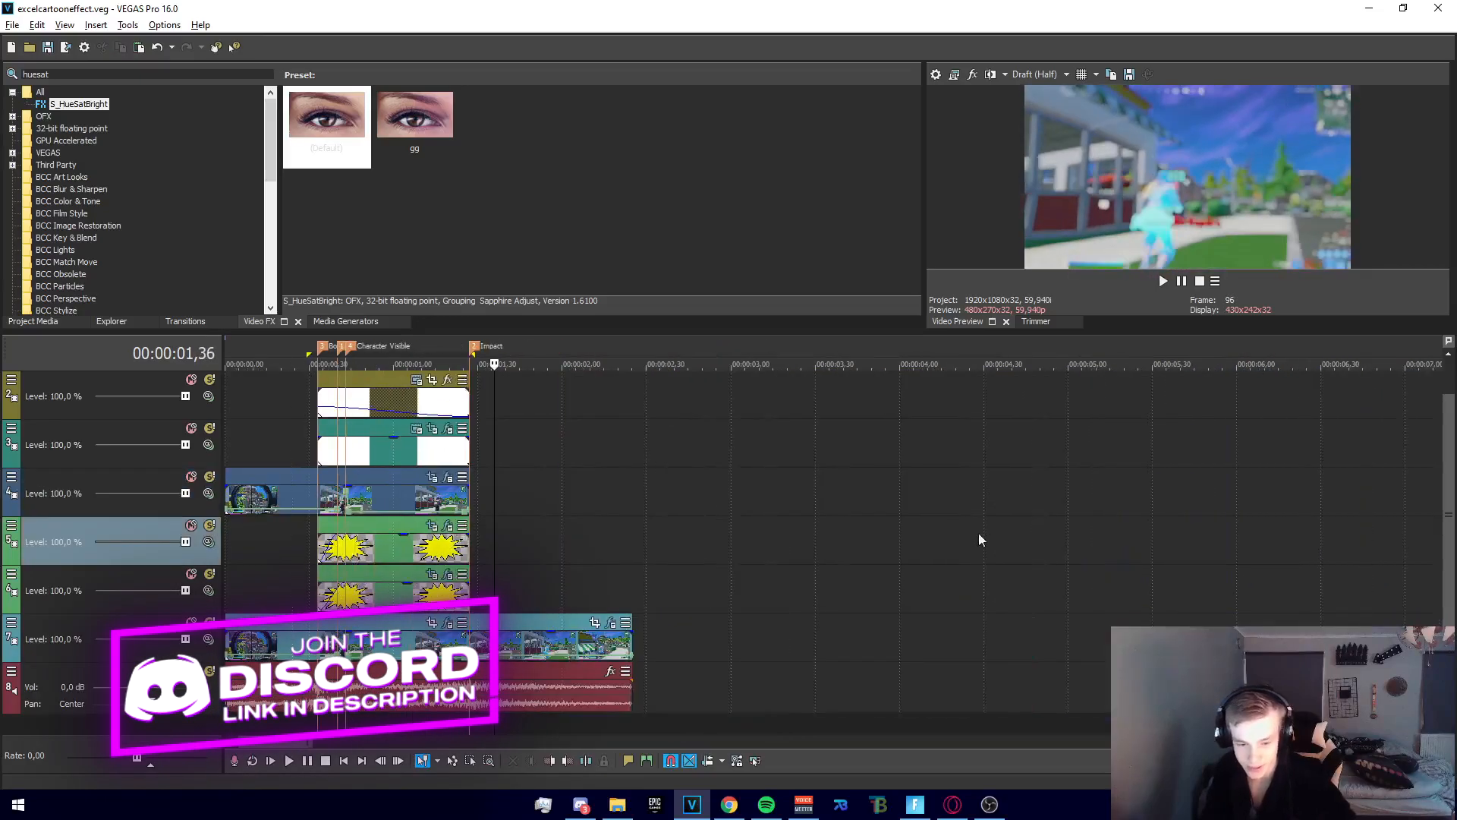
{"action": "left_click", "coordinate": [276, 531]}
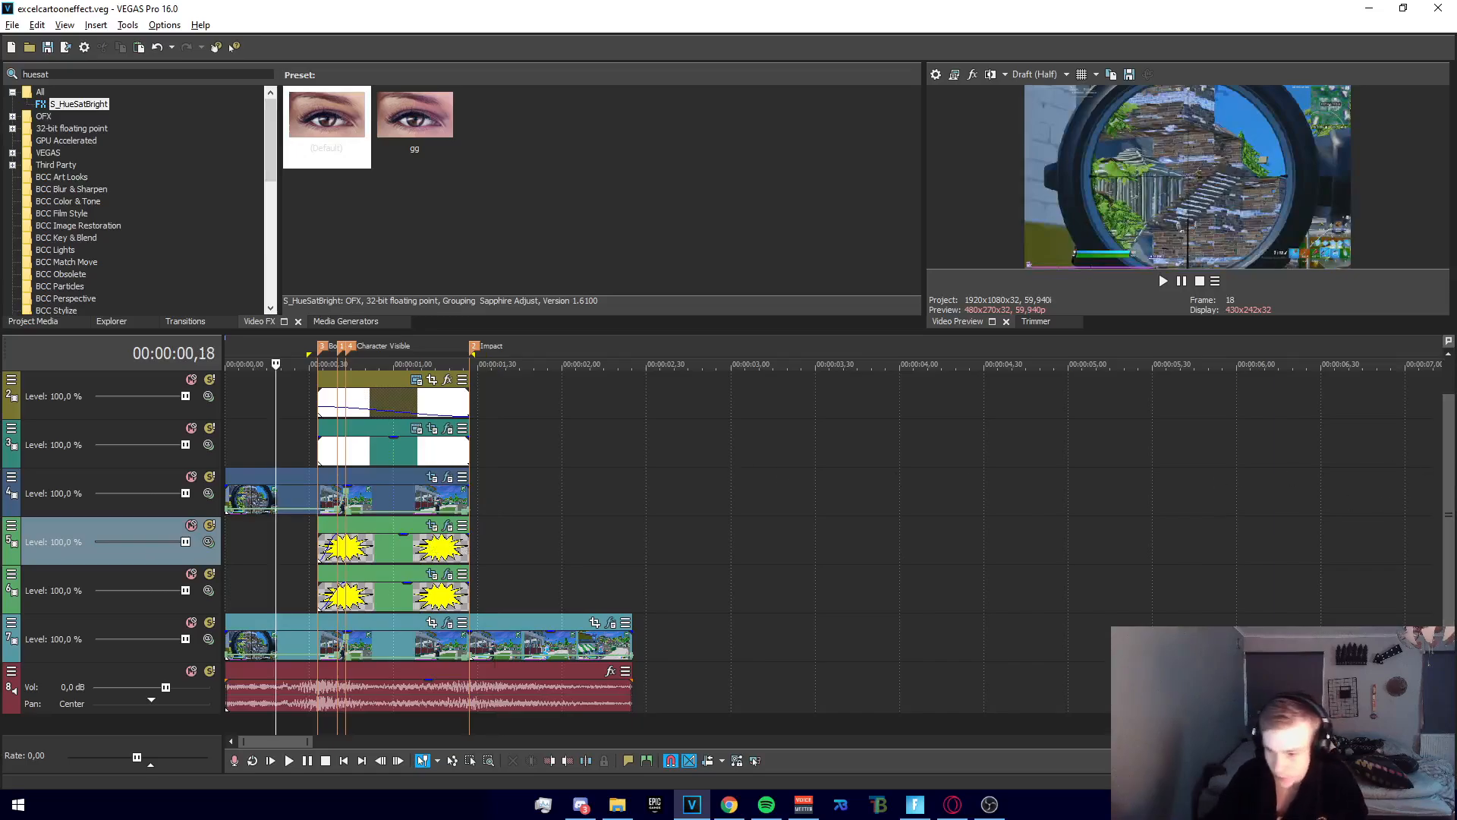
{"action": "left_click_drag", "start_coordinate": [1450, 458], "coordinate": [1450, 418]}
{"action": "left_click", "coordinate": [1005, 489]}
{"action": "left_click", "coordinate": [313, 437]}
{"action": "scroll", "coordinate": [455, 448], "scroll_direction": "up", "scroll_amount": 4}
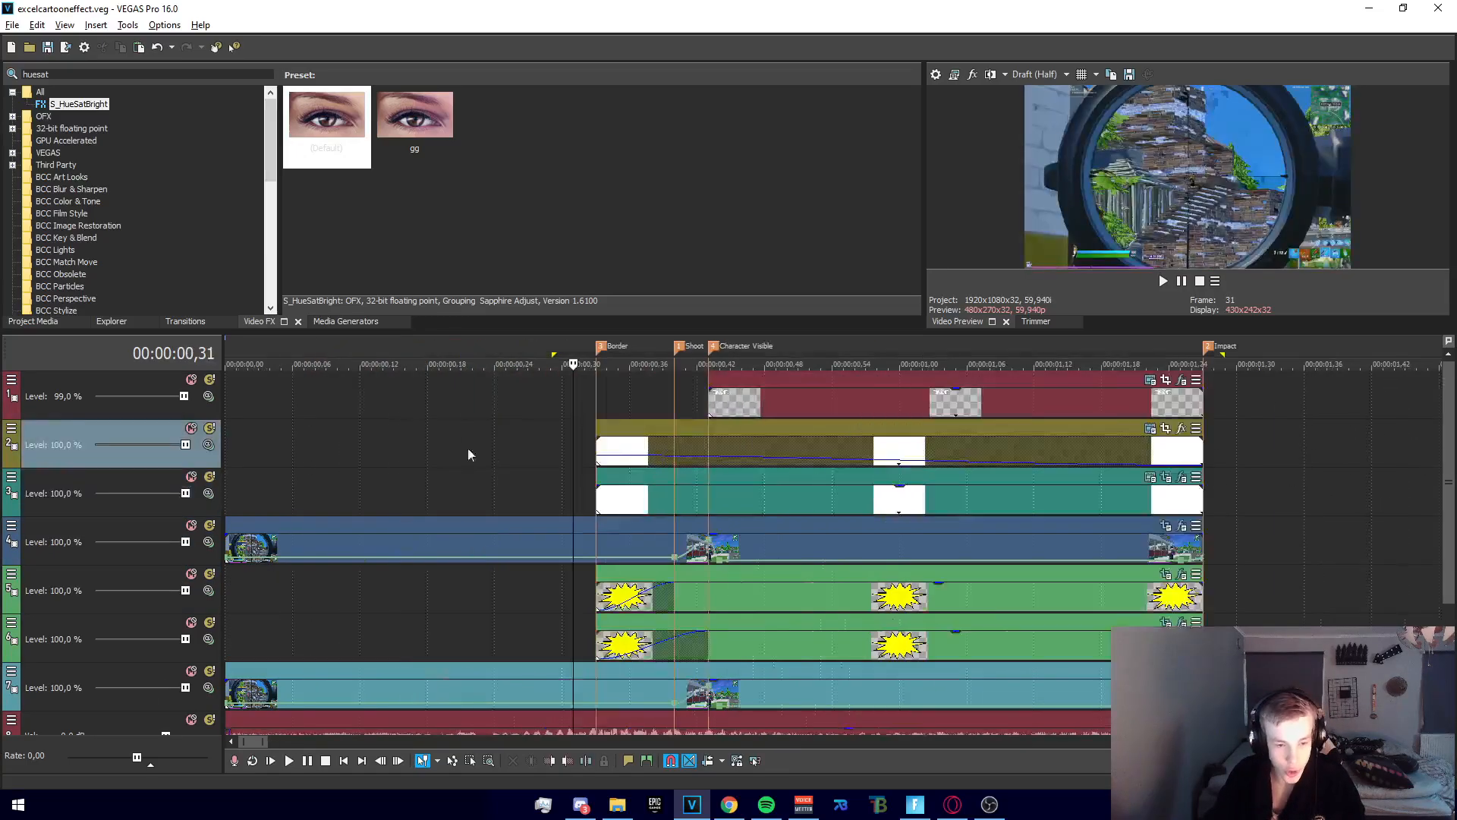
Compare the frames at the Border and Shoot markers to examine the timing between the border's appearance and the shot
{"action": "left_click", "coordinate": [607, 396]}
{"action": "left_click", "coordinate": [674, 397]}
{"action": "left_click", "coordinate": [595, 395]}
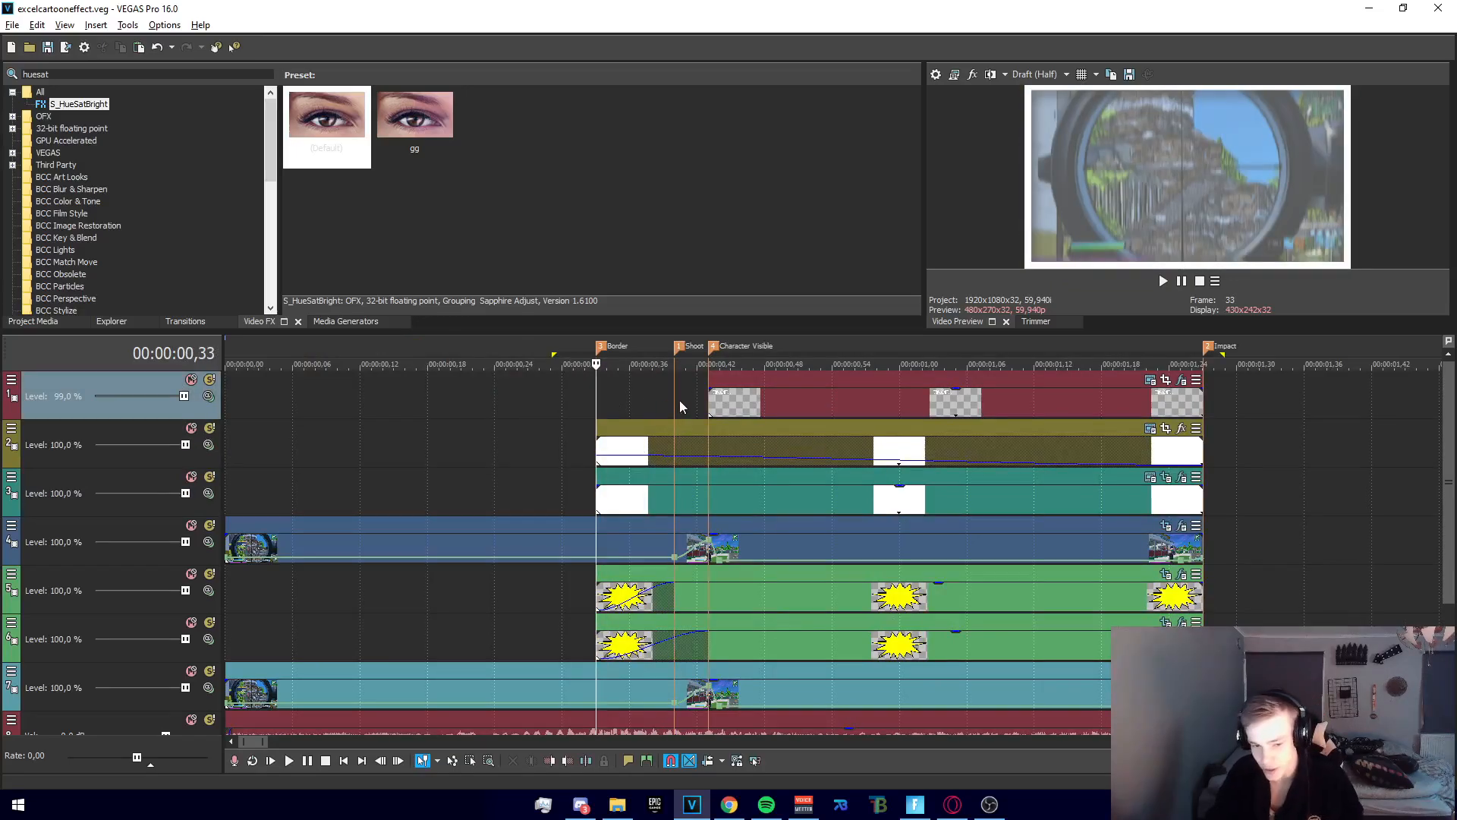
{"action": "left_click", "coordinate": [676, 397]}
{"action": "left_click", "coordinate": [595, 404]}
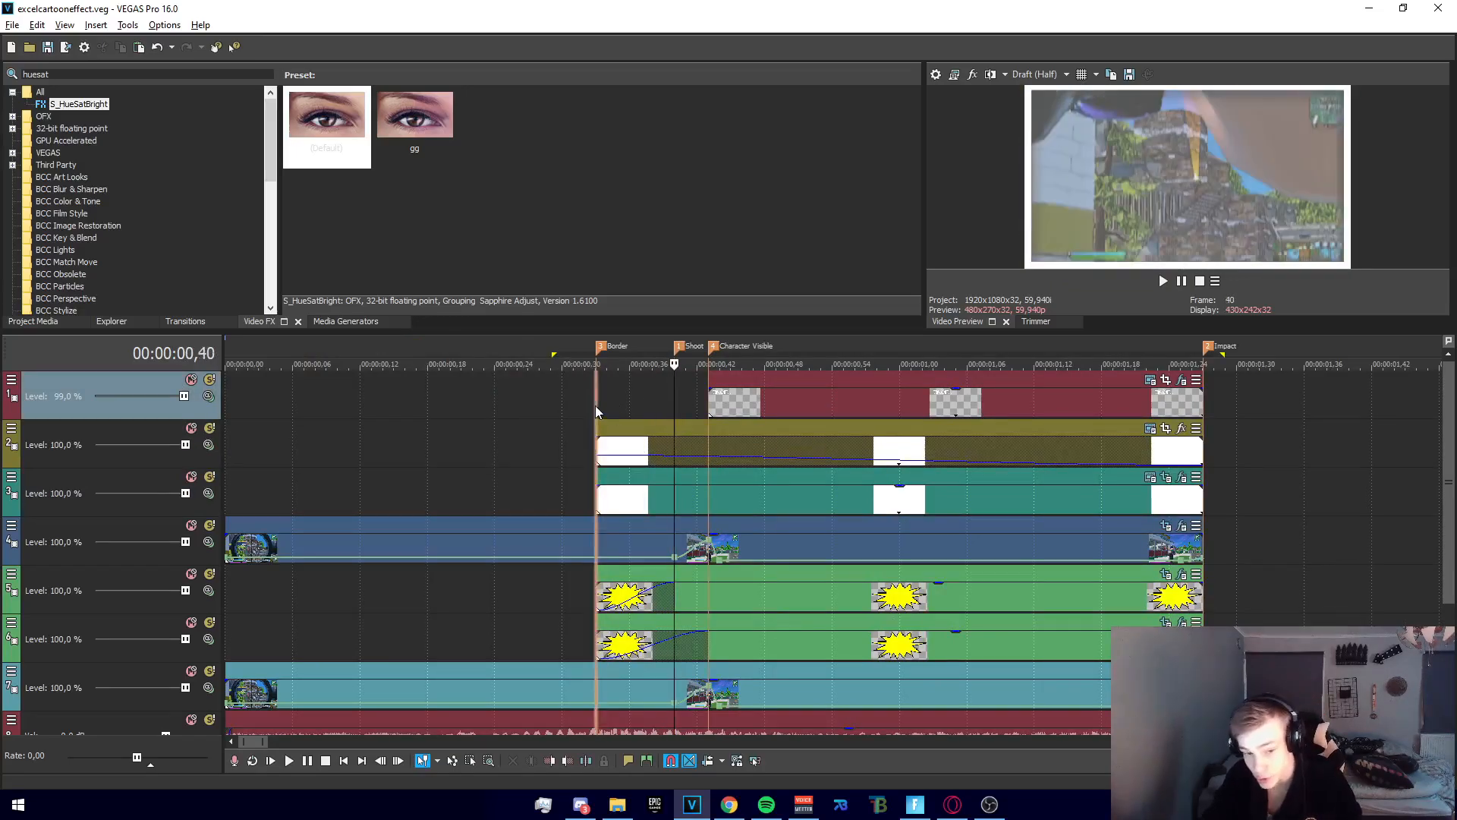
{"action": "left_click", "coordinate": [677, 397]}
{"action": "mouse_move", "coordinate": [676, 396]}
{"action": "left_mouse_down"}
{"action": "mouse_move", "coordinate": [657, 396]}
{"action": "mouse_move", "coordinate": [672, 400]}
{"action": "left_mouse_up"}
{"action": "left_click", "coordinate": [672, 404]}
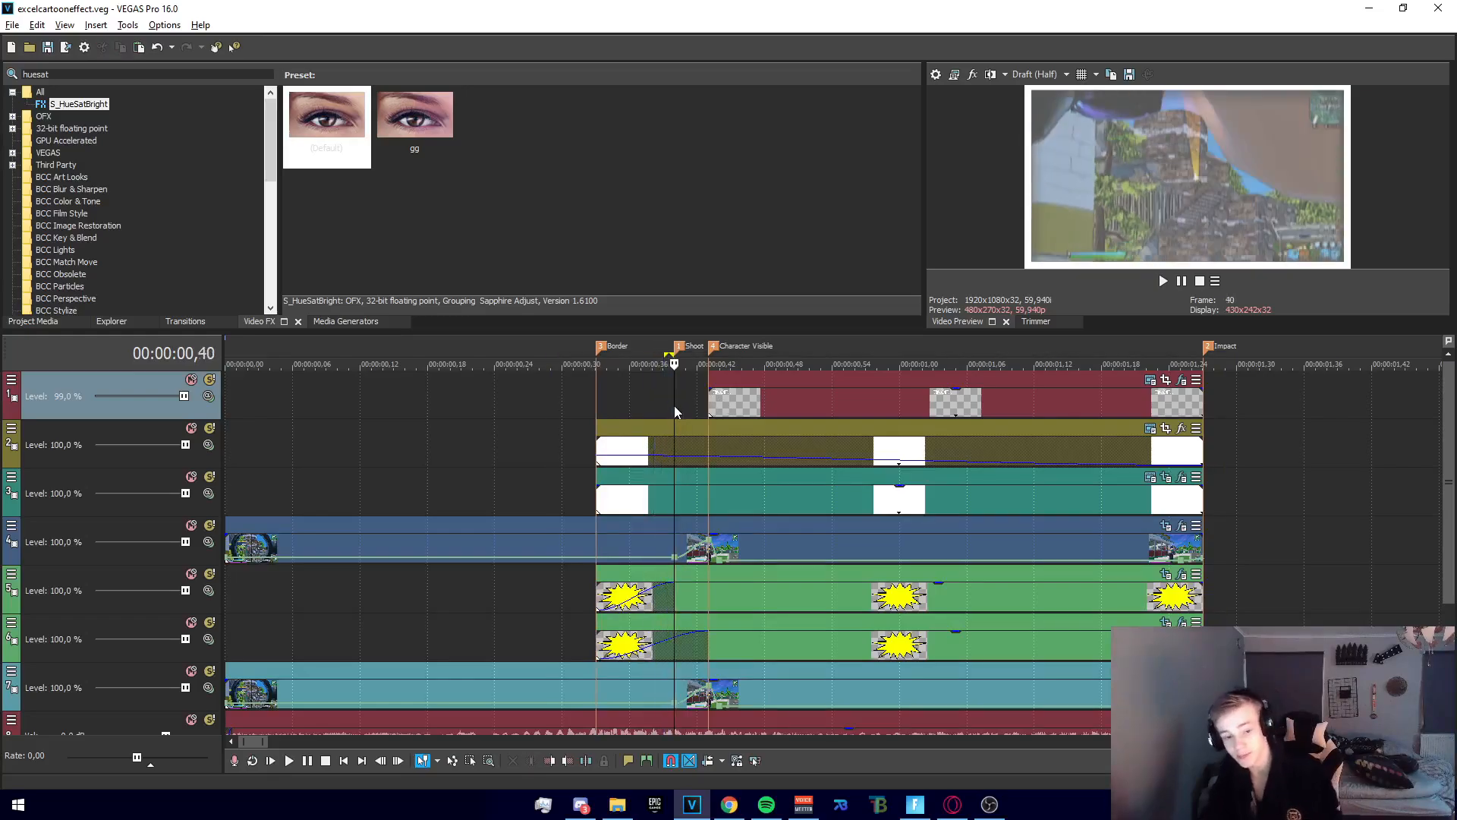
{"action": "left_click", "coordinate": [607, 405]}
{"action": "left_click", "coordinate": [596, 402]}
{"action": "left_click", "coordinate": [677, 400]}
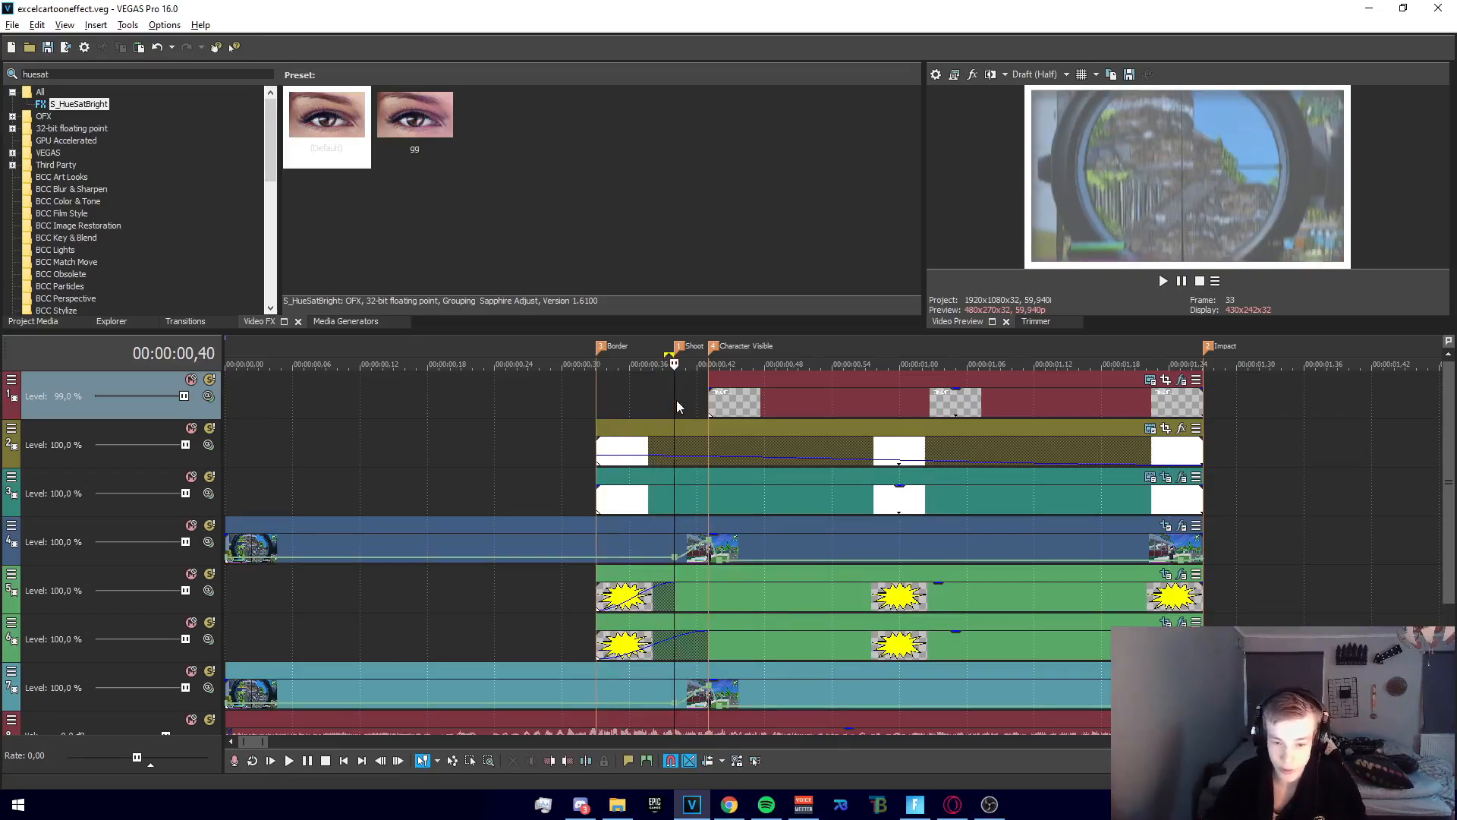
{"action": "left_click", "coordinate": [609, 402]}
{"action": "left_click", "coordinate": [593, 396]}
{"action": "left_click", "coordinate": [608, 400]}
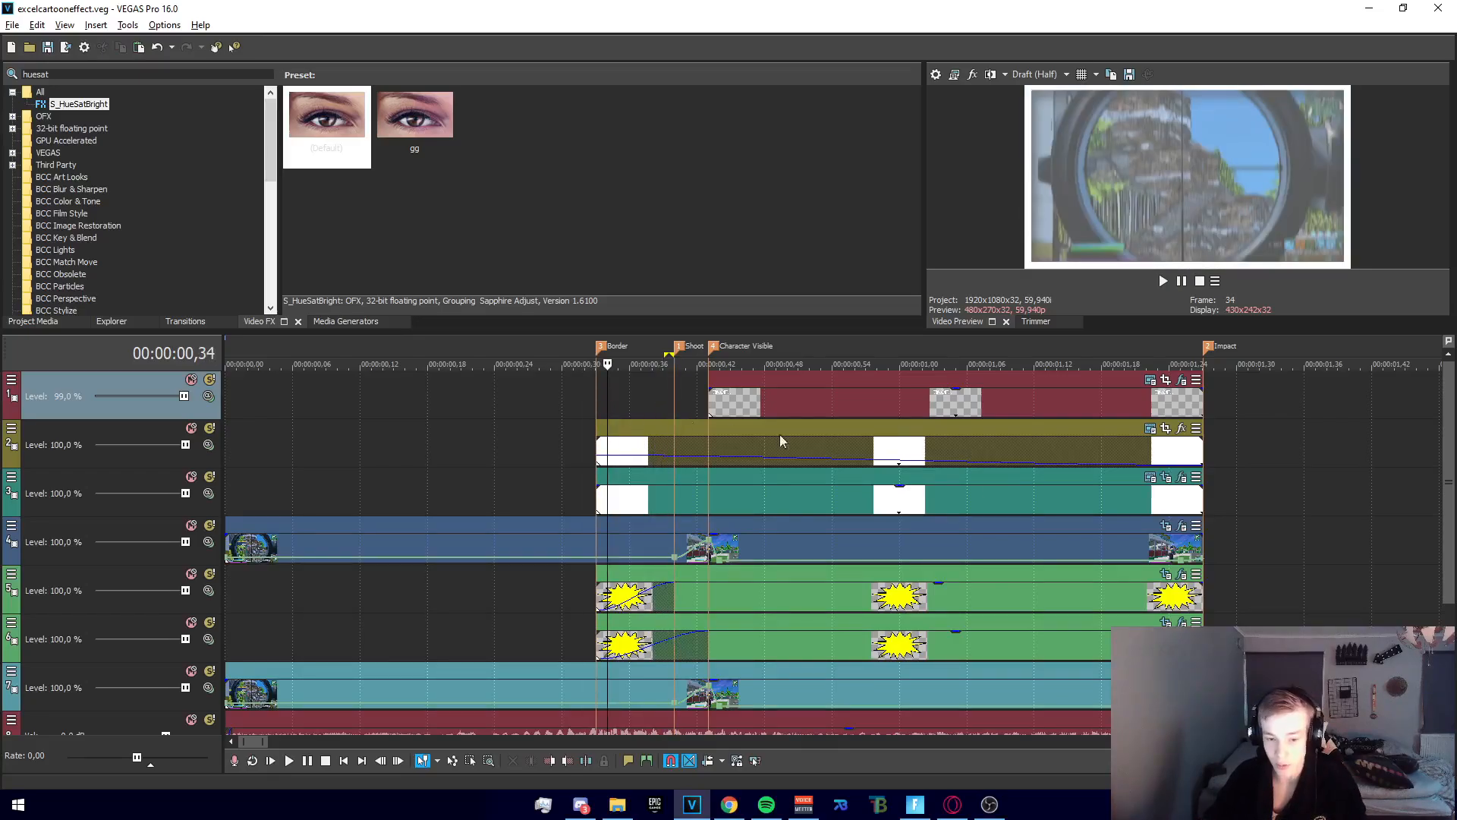
Inspect the rectangular mask in the Pan/Crop settings of the white solid on track 3, and close the window
{"action": "left_click", "coordinate": [1167, 478]}
{"action": "scroll", "coordinate": [547, 628], "scroll_direction": "down", "scroll_amount": 3}
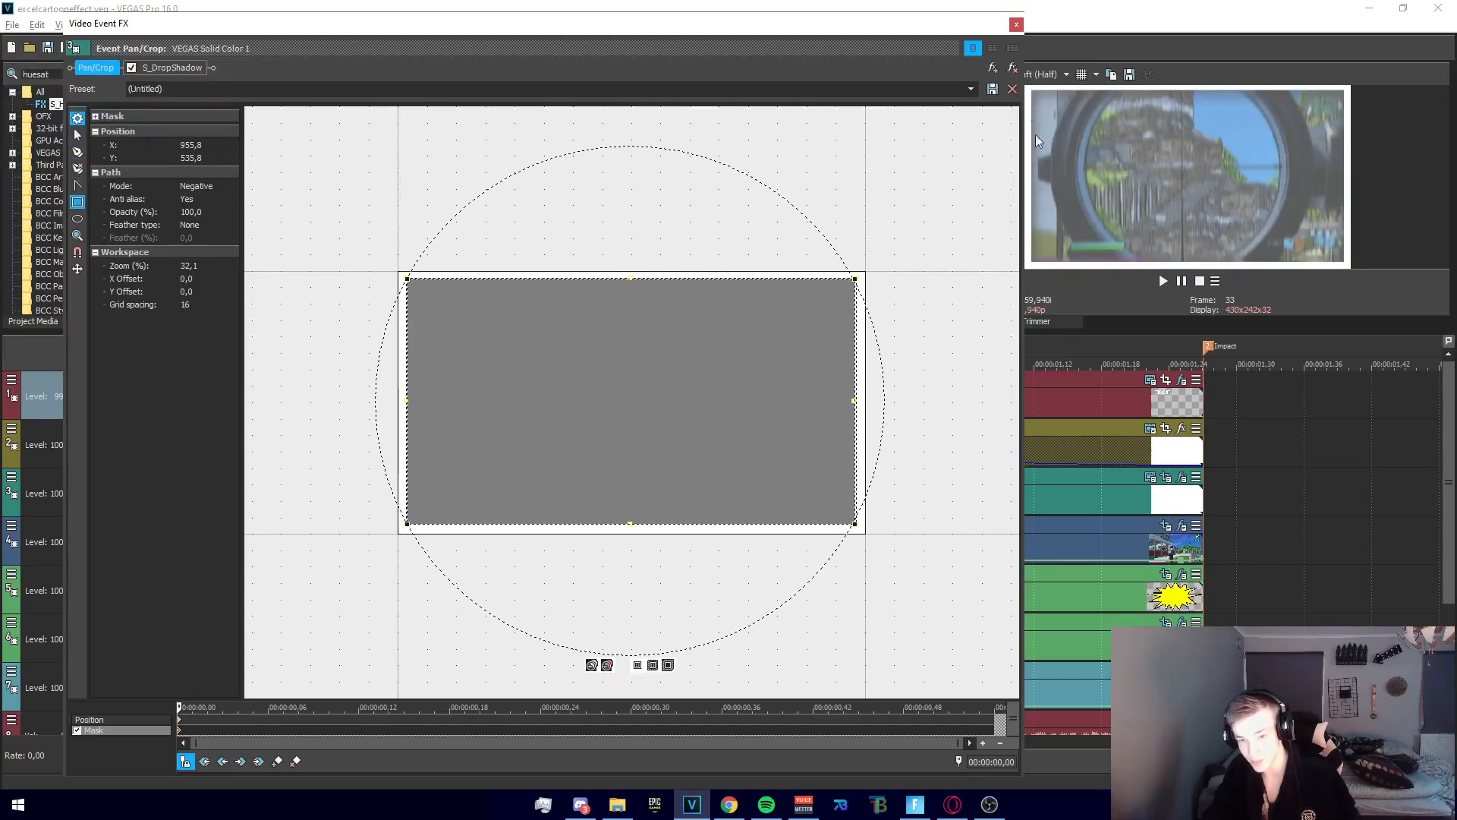
{"action": "left_click", "coordinate": [1016, 25]}
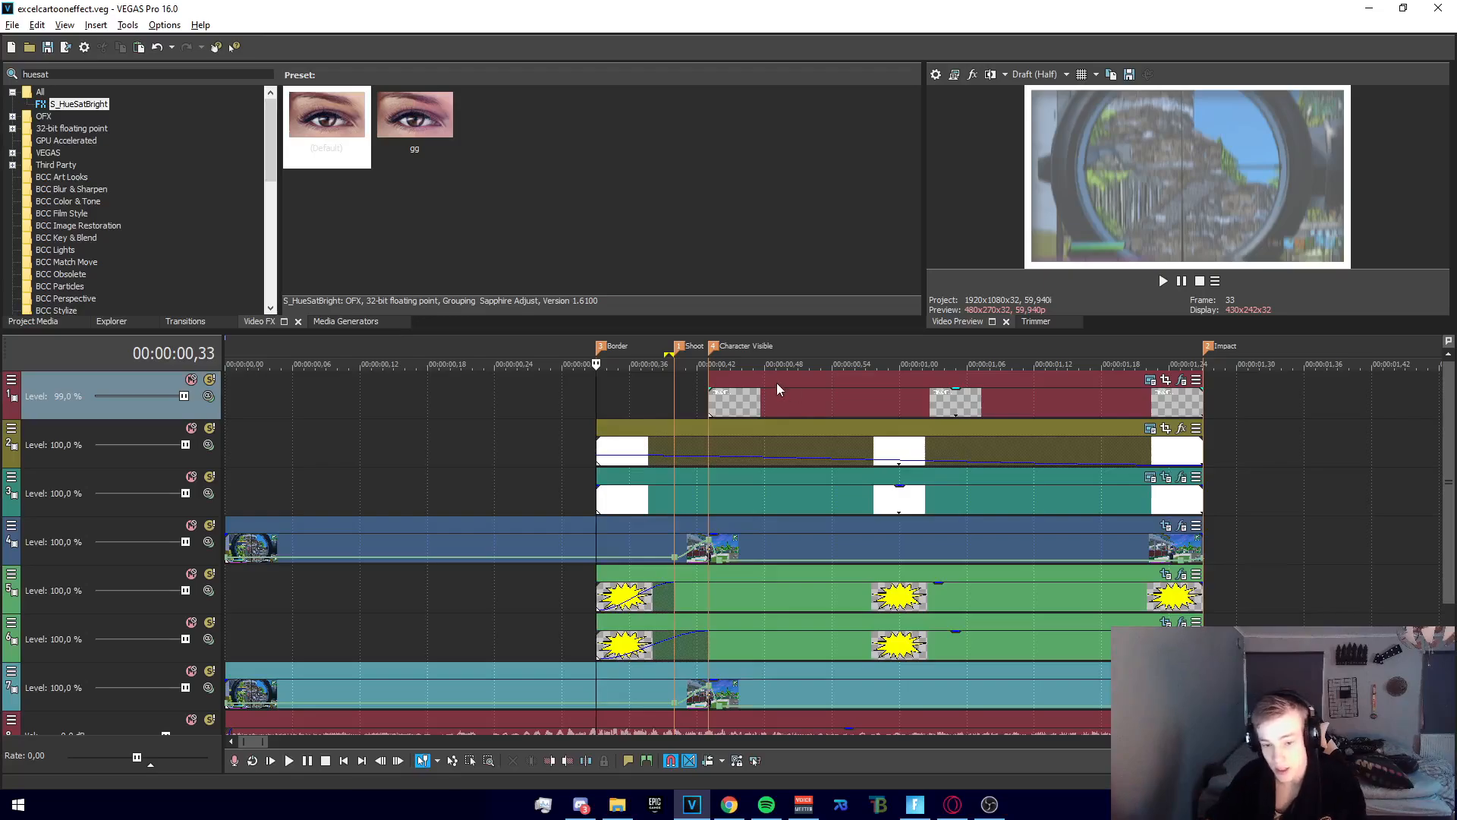
Scrub time selections from around the Border marker to past the Impact marker to examine the border and cartoon look
{"action": "left_click_drag", "start_coordinate": [553, 398], "coordinate": [855, 410]}
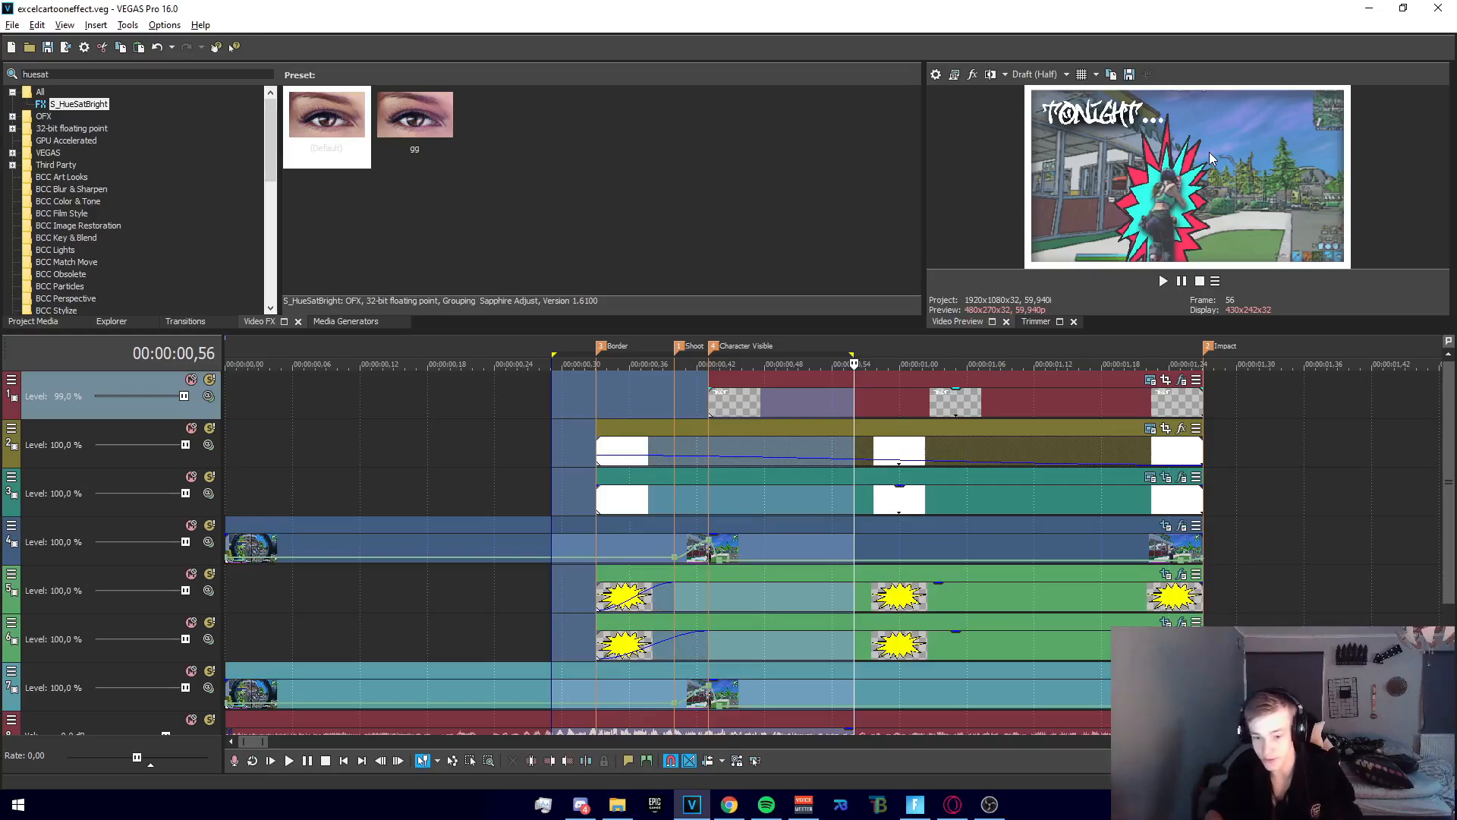
{"action": "left_click", "coordinate": [608, 402]}
{"action": "left_click_drag", "start_coordinate": [530, 402], "coordinate": [608, 416]}
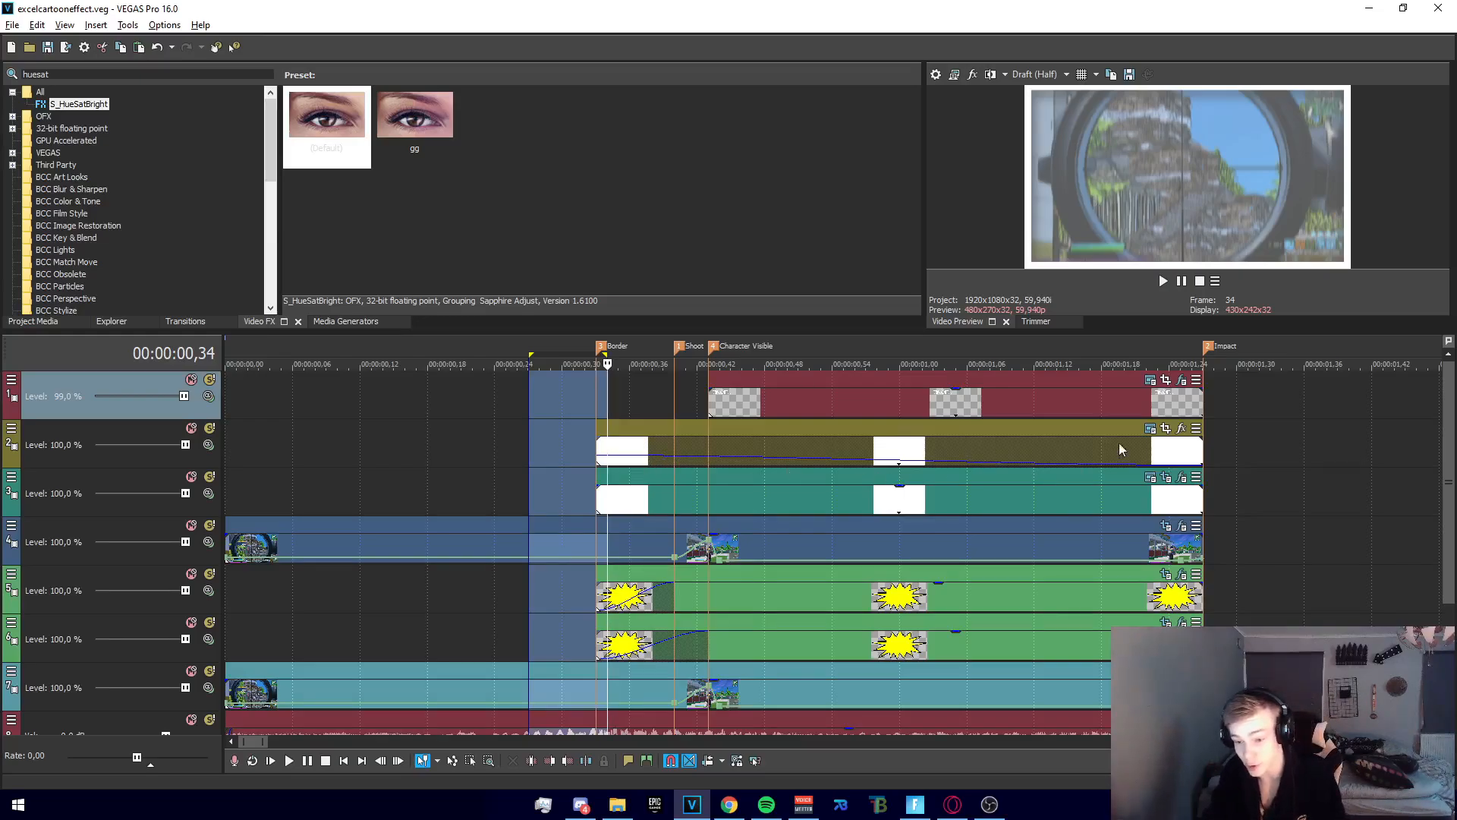
{"action": "left_click", "coordinate": [606, 414]}
{"action": "left_click_drag", "start_coordinate": [584, 404], "coordinate": [1157, 404]}
{"action": "left_click_drag", "start_coordinate": [1156, 479], "coordinate": [641, 589]}
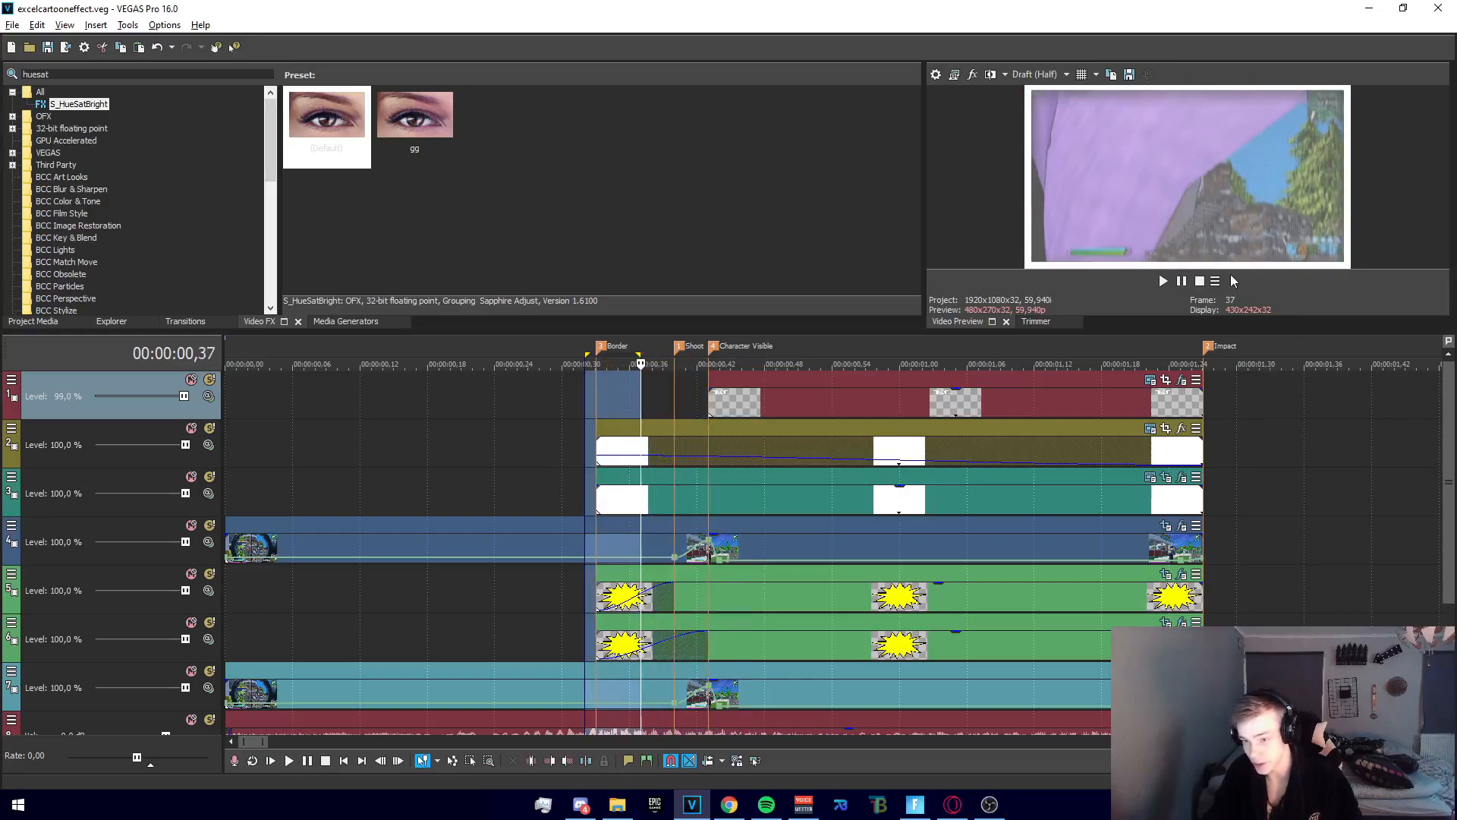
{"action": "left_click_drag", "start_coordinate": [595, 407], "coordinate": [1259, 425]}
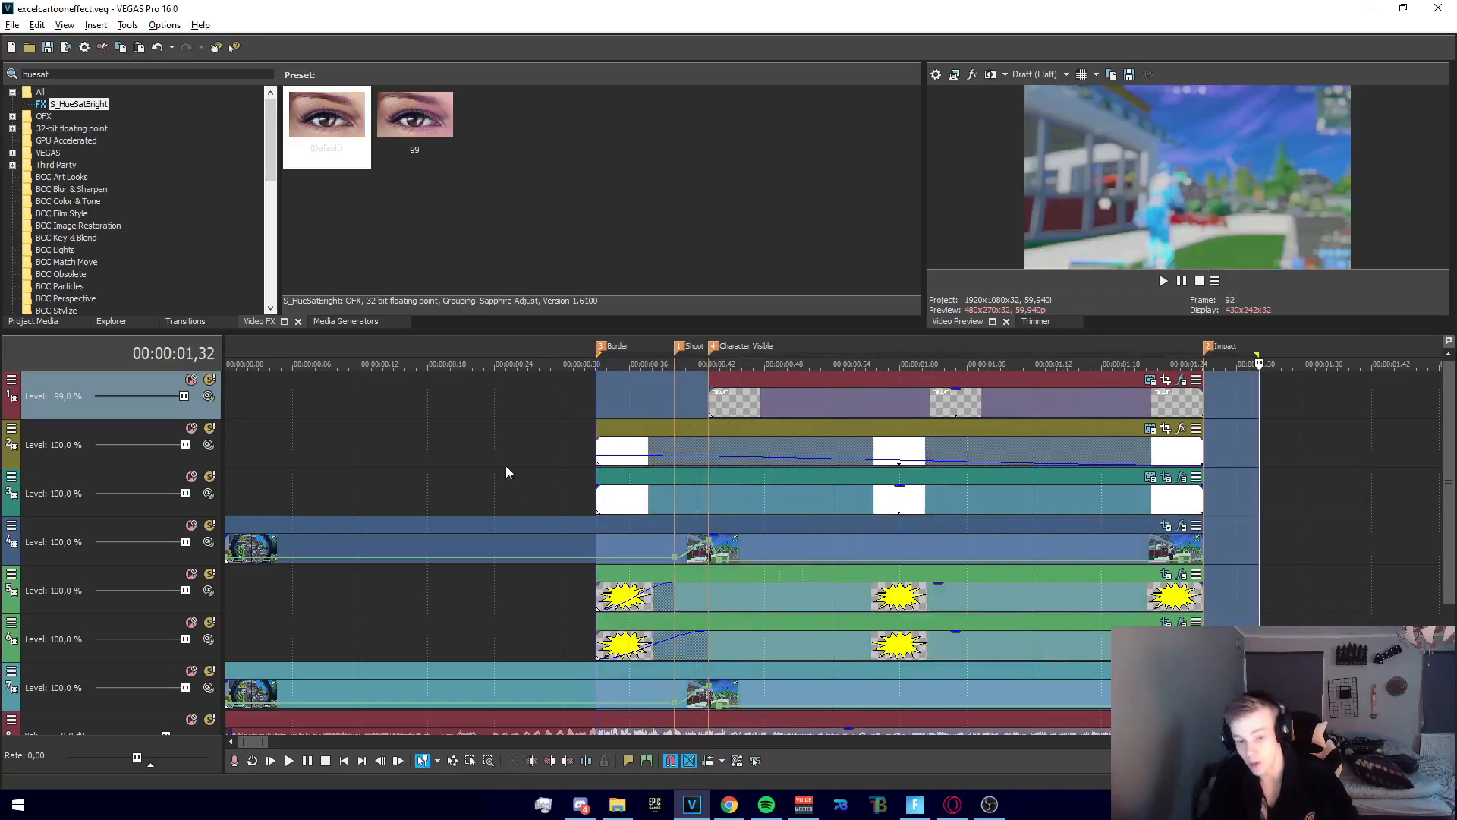
Show more of the timeline and return the playback cursor to the Border marker
{"action": "scroll", "coordinate": [703, 589], "scroll_direction": "down", "scroll_amount": 6}
{"action": "mouse_move", "coordinate": [1447, 588]}
{"action": "left_mouse_down"}
{"action": "mouse_move", "coordinate": [1450, 624]}
{"action": "mouse_move", "coordinate": [1431, 544]}
{"action": "mouse_move", "coordinate": [1434, 571]}
{"action": "left_mouse_up"}
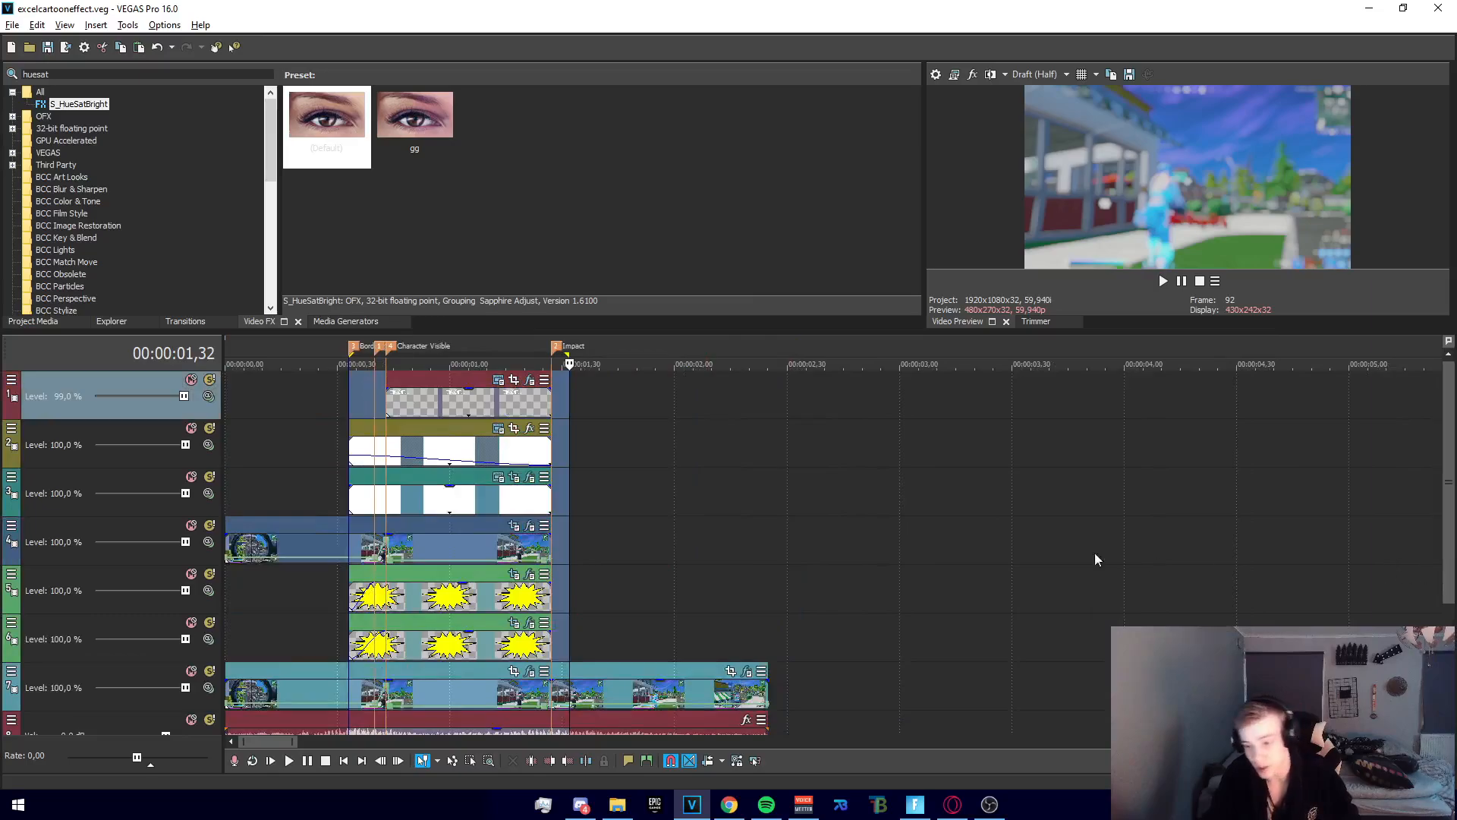
{"action": "left_click", "coordinate": [346, 405]}
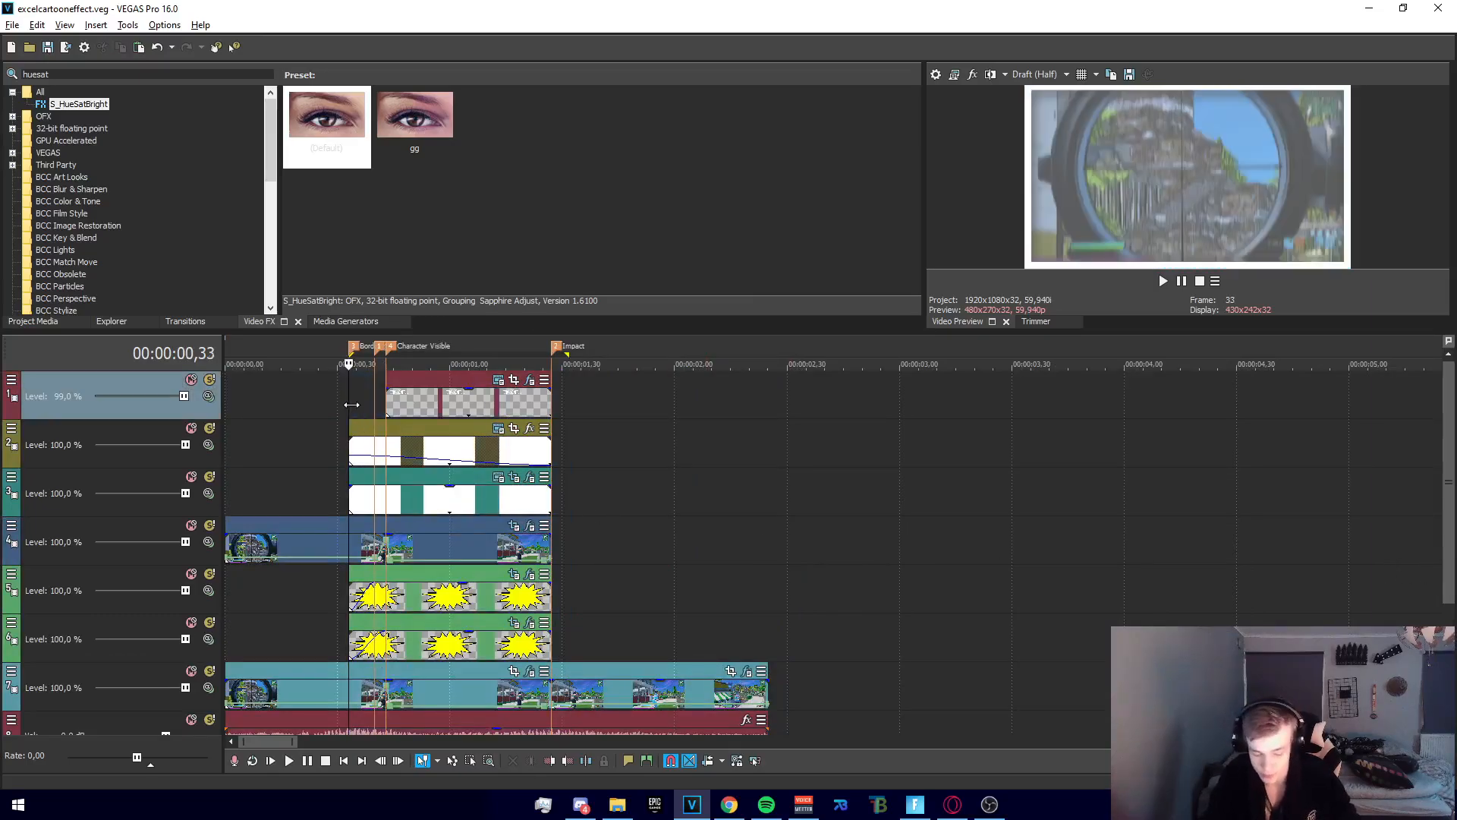